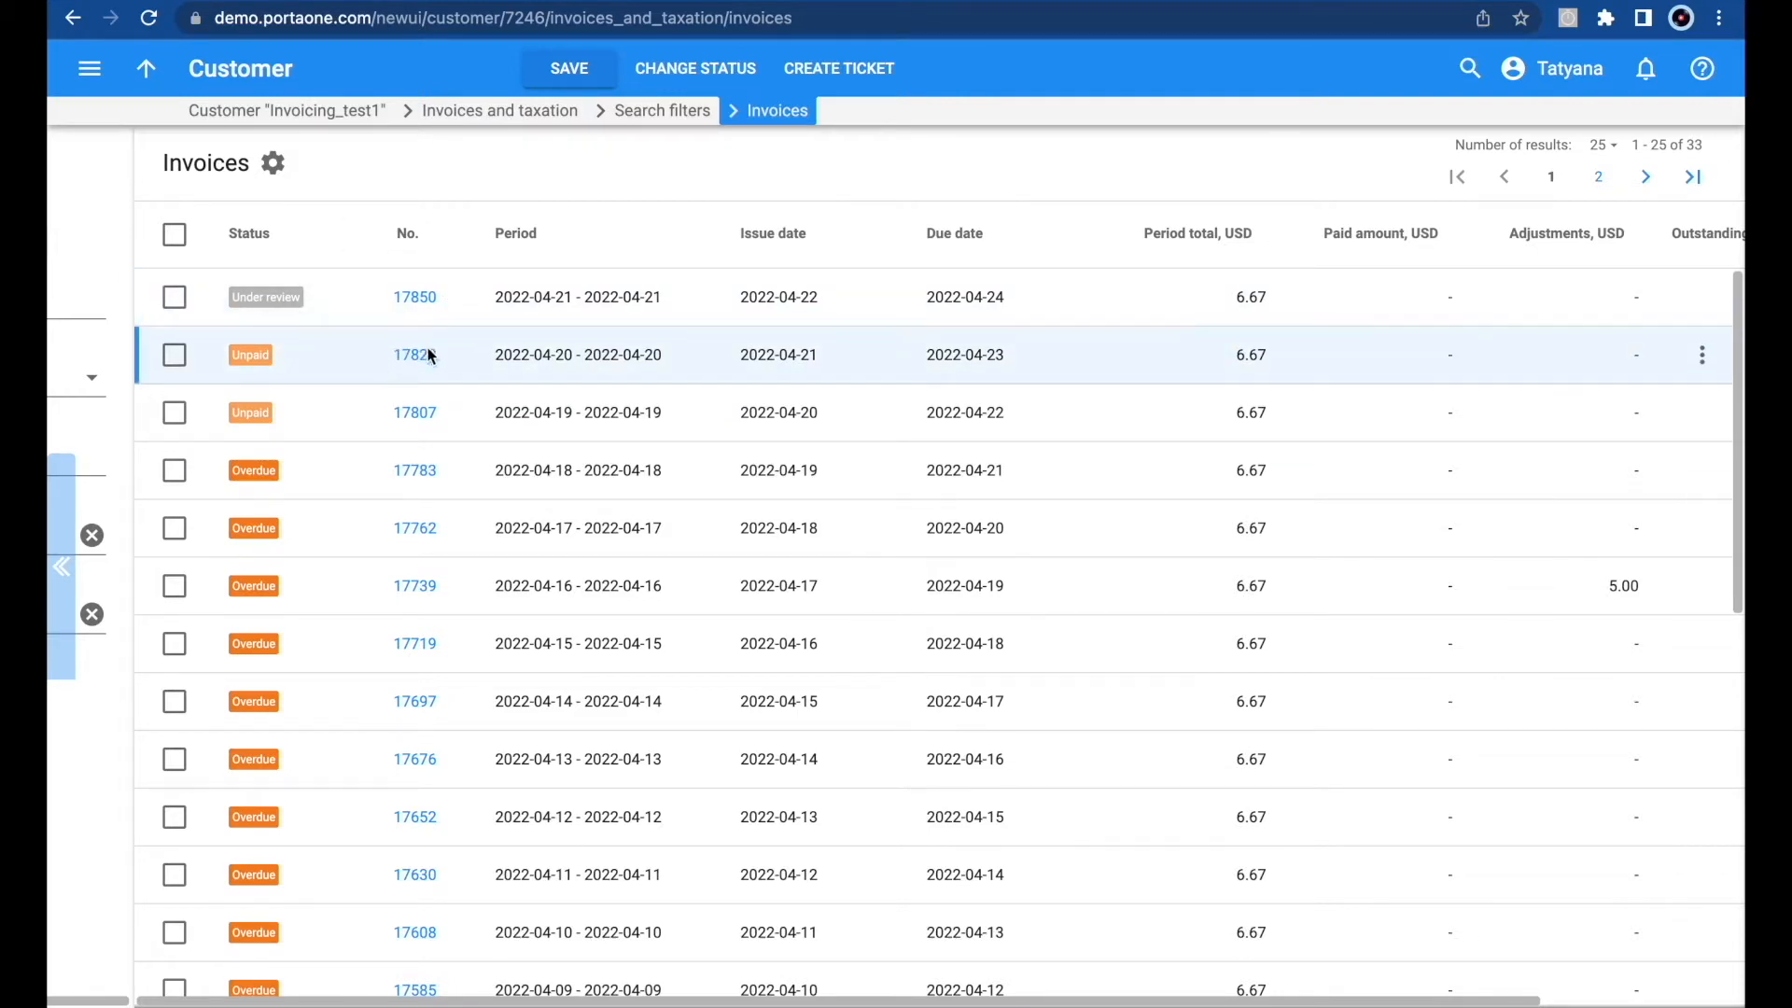
Download the unpaid 2022-04-20 invoice directly as a PDF and, after selecting it in the list, again through the bulk download.
left_click(425, 363)
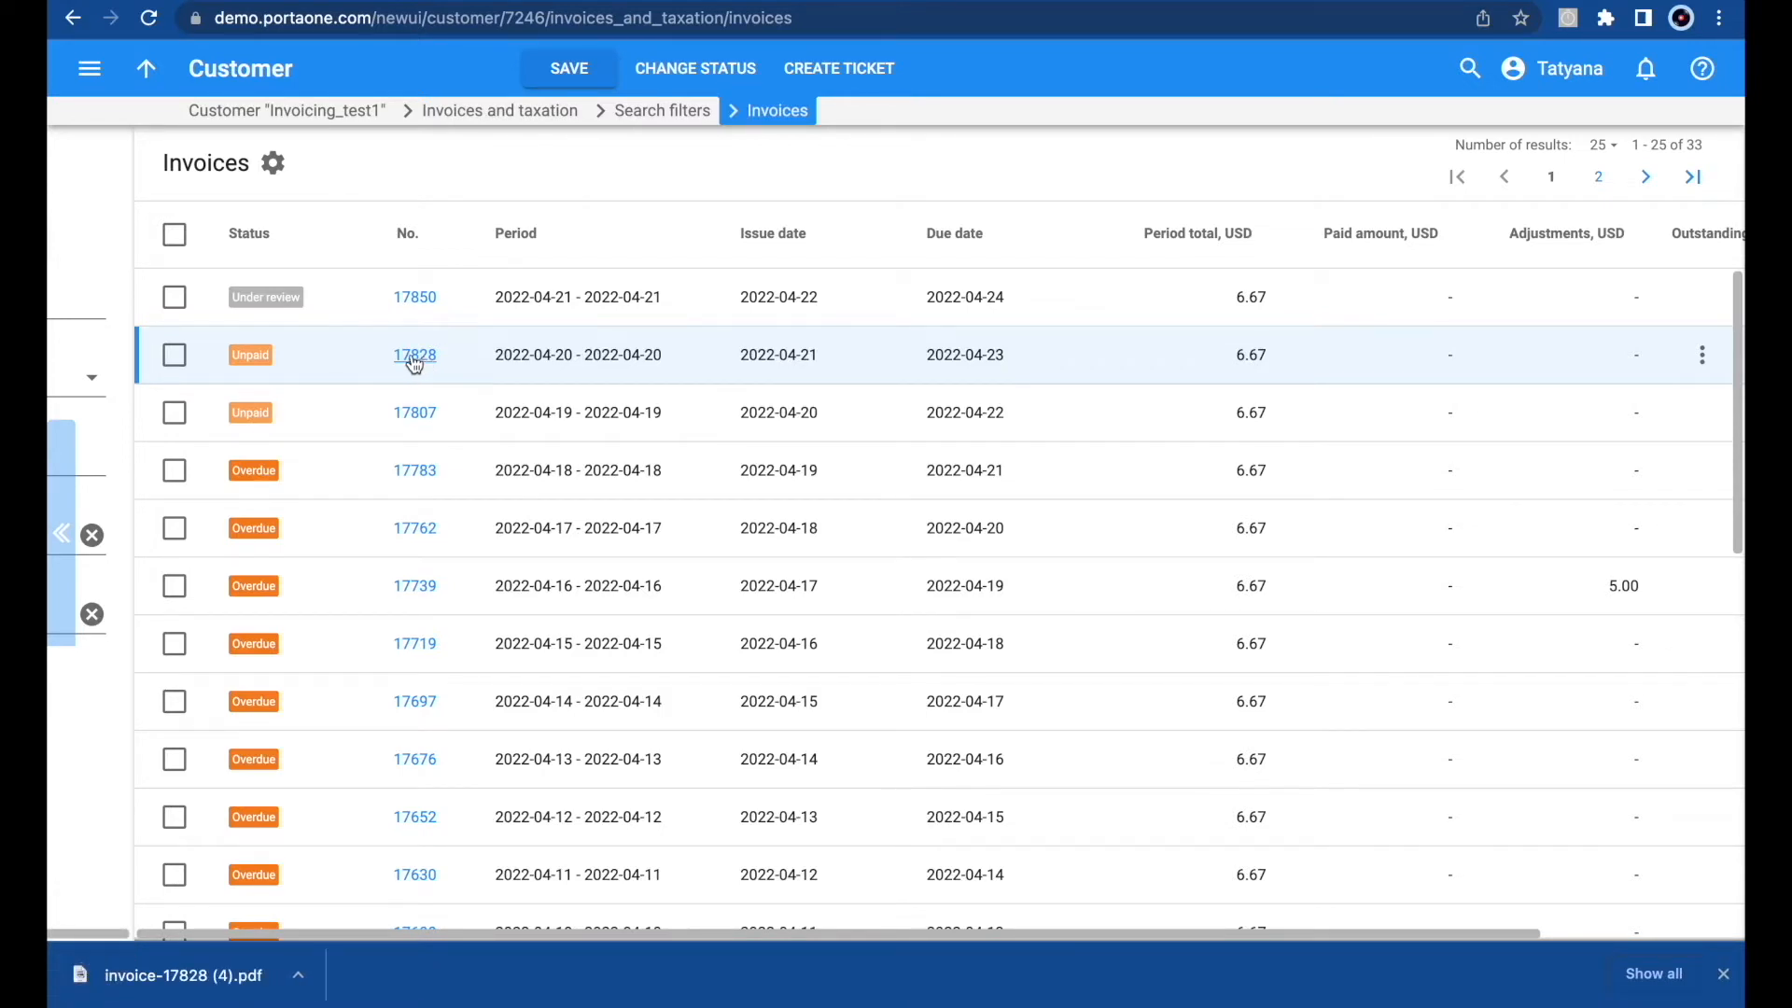
left_click(173, 357)
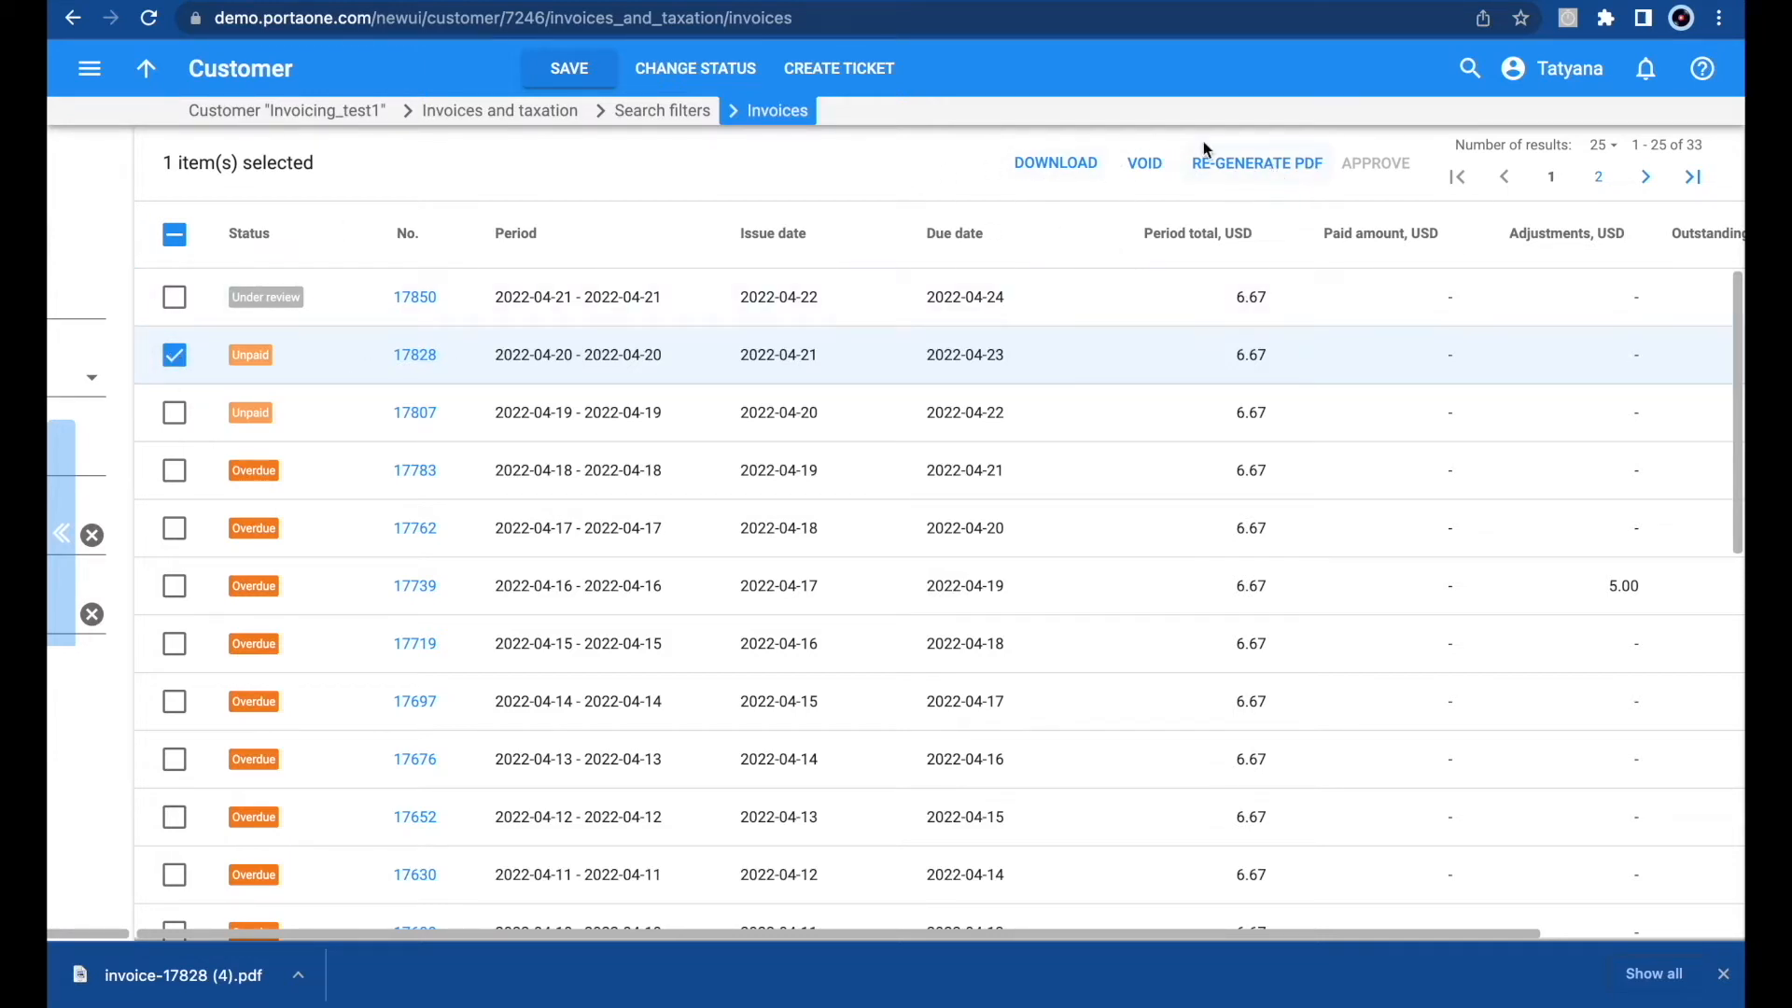
left_click(1052, 169)
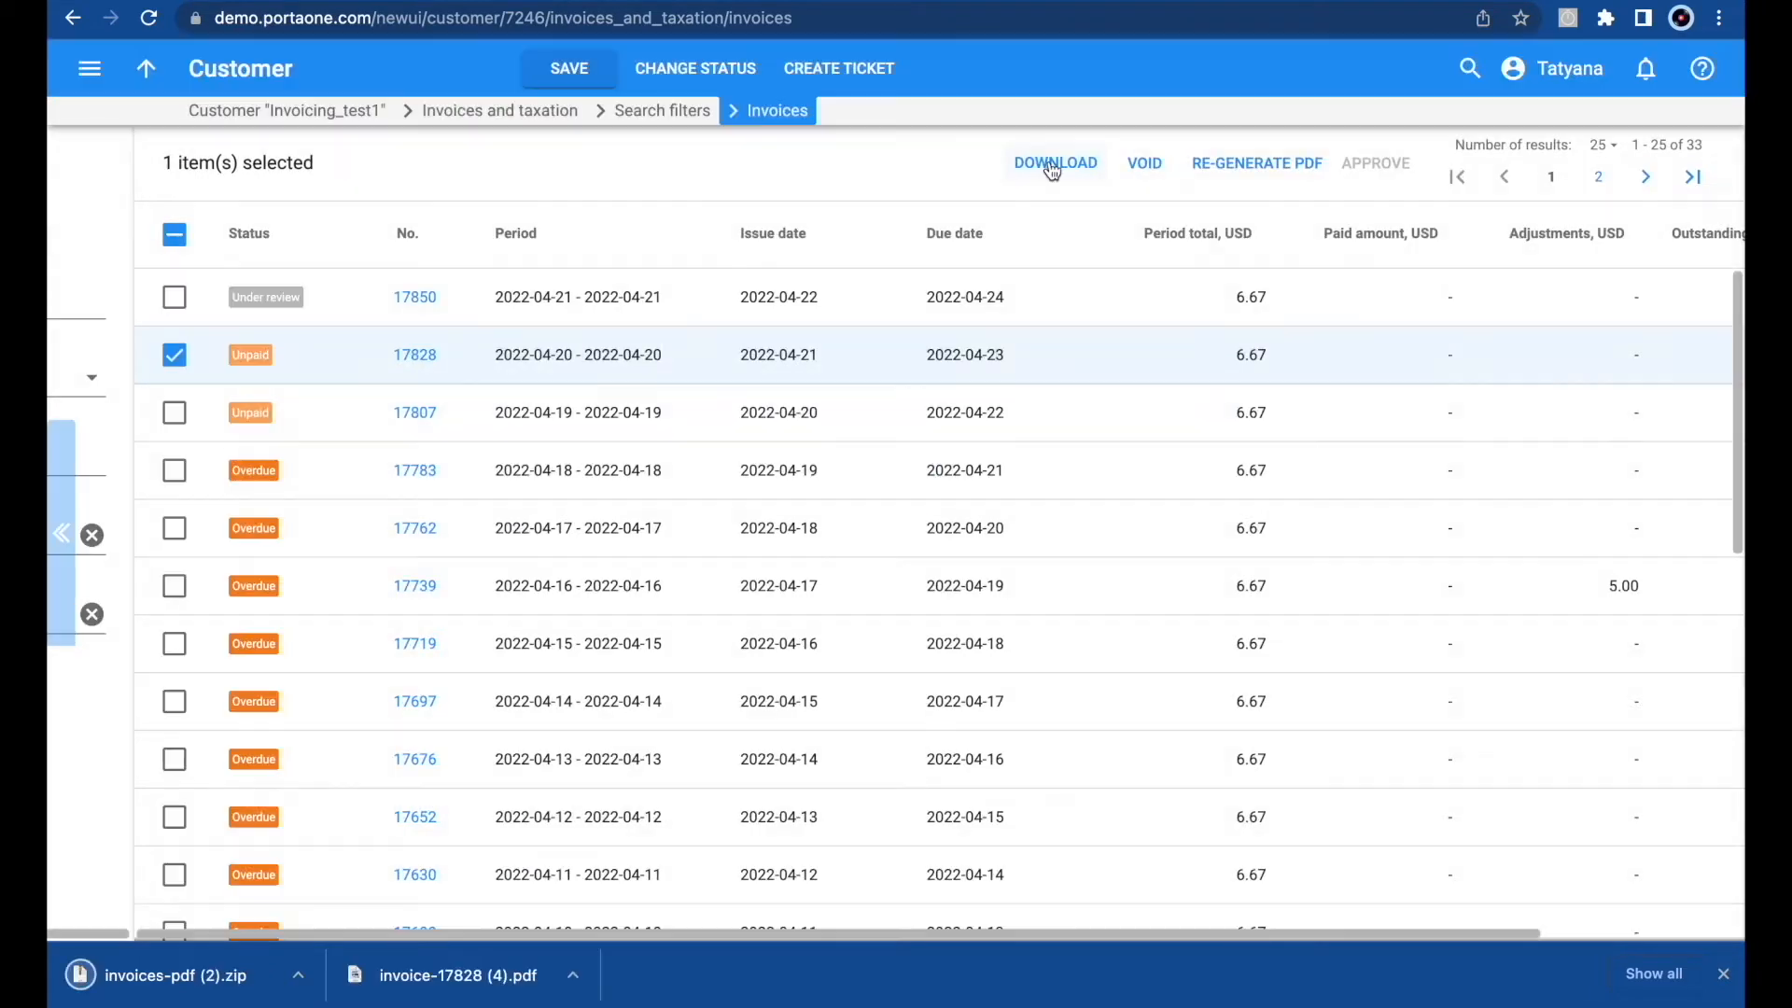
Add the invoices for 2022-04-19, 2022-04-18 and 2022-04-17 to the selection and download all four together.
left_click(172, 417)
left_click(174, 471)
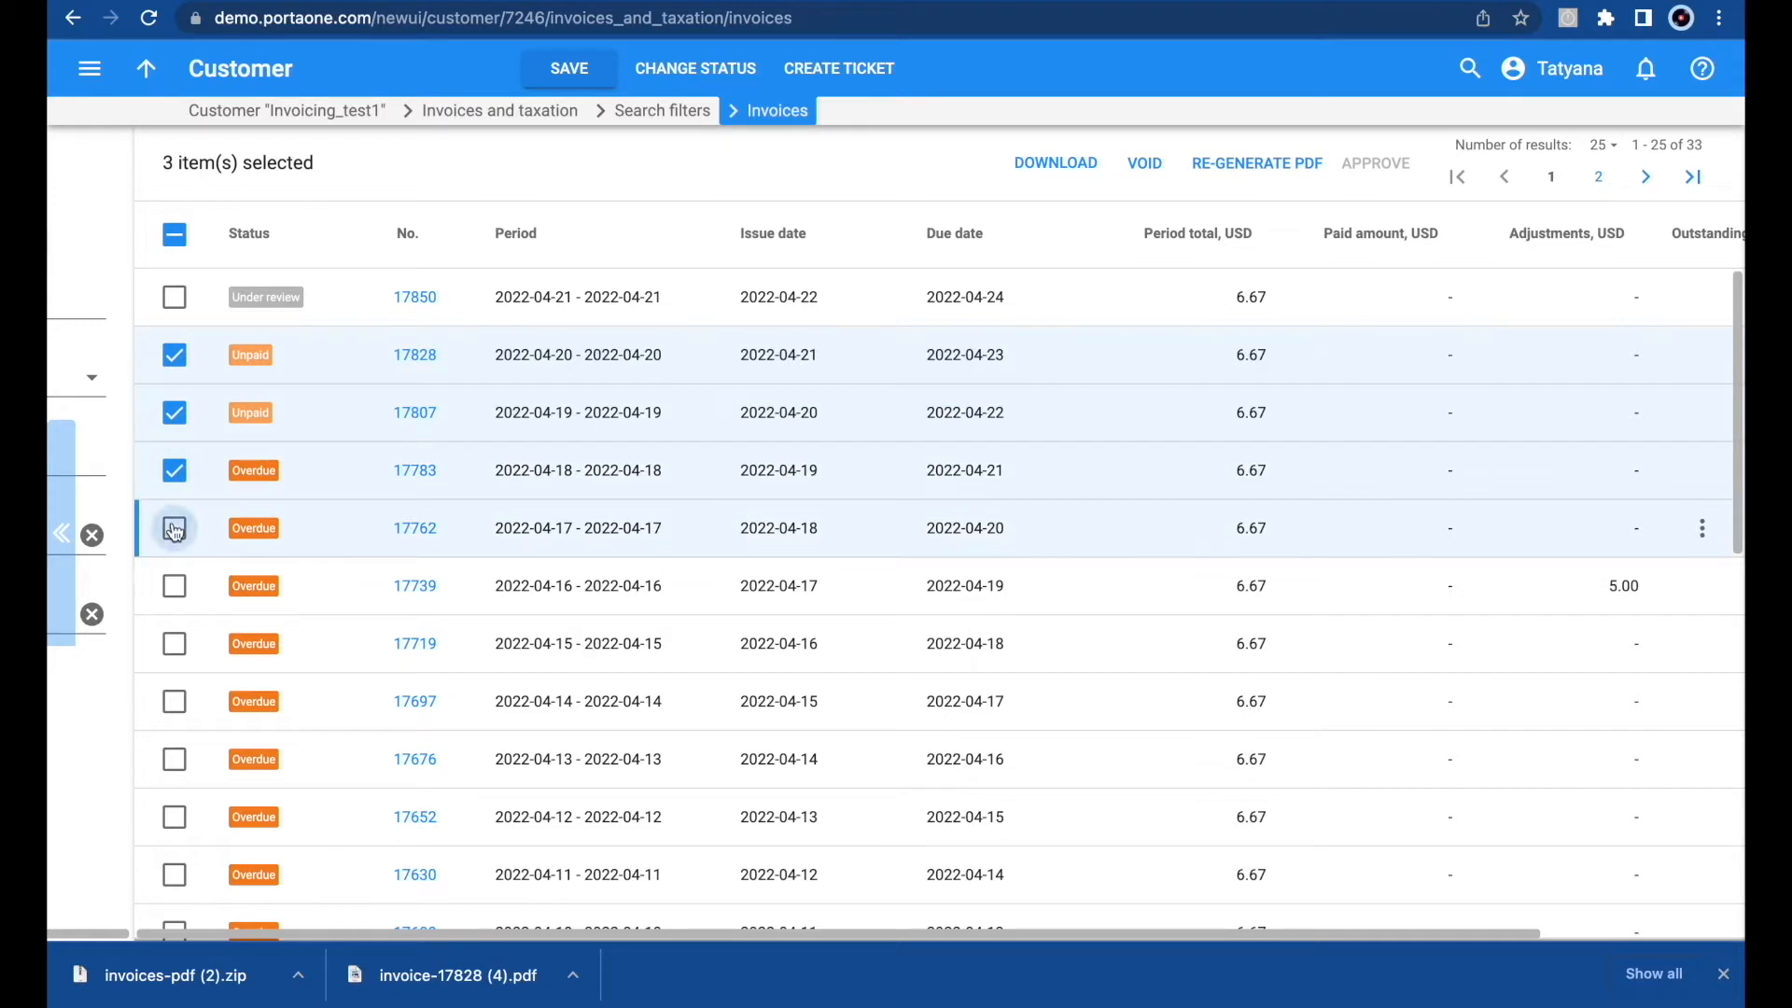
left_click(174, 528)
left_click(1061, 161)
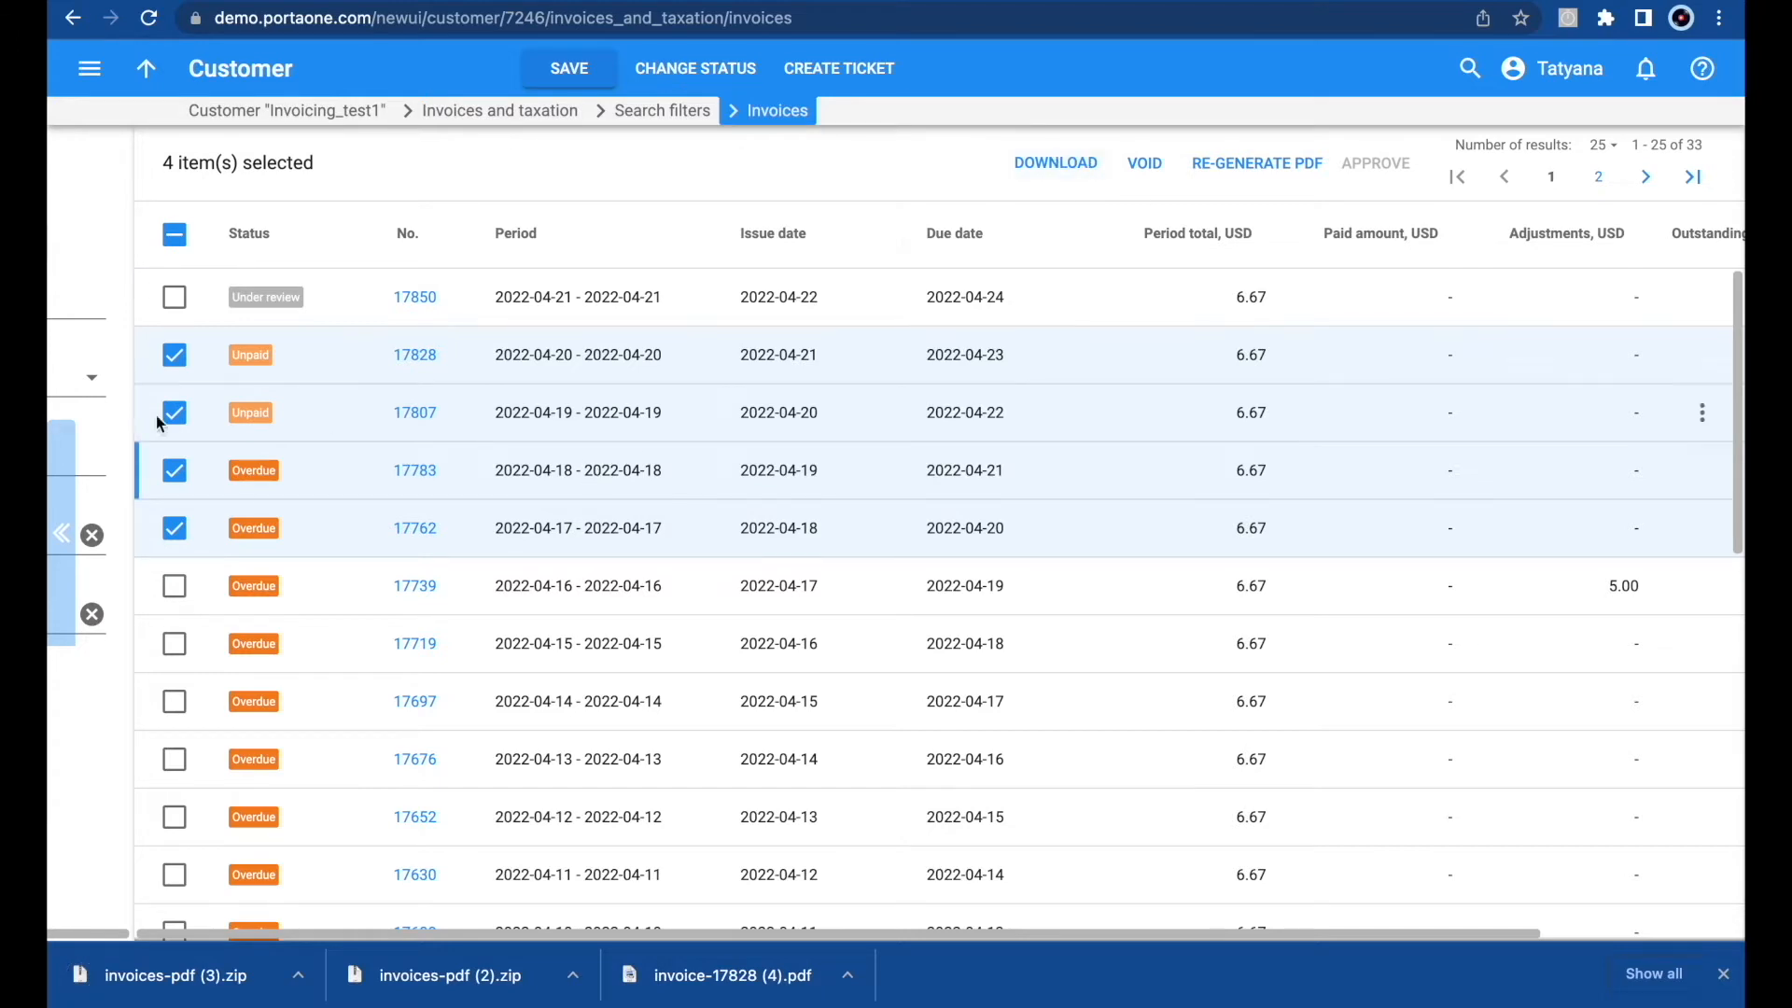
Deselect the four selected invoices for 2022-04-17 through 2022-04-20.
left_click(177, 355)
left_click(175, 412)
left_click(175, 471)
left_click(176, 528)
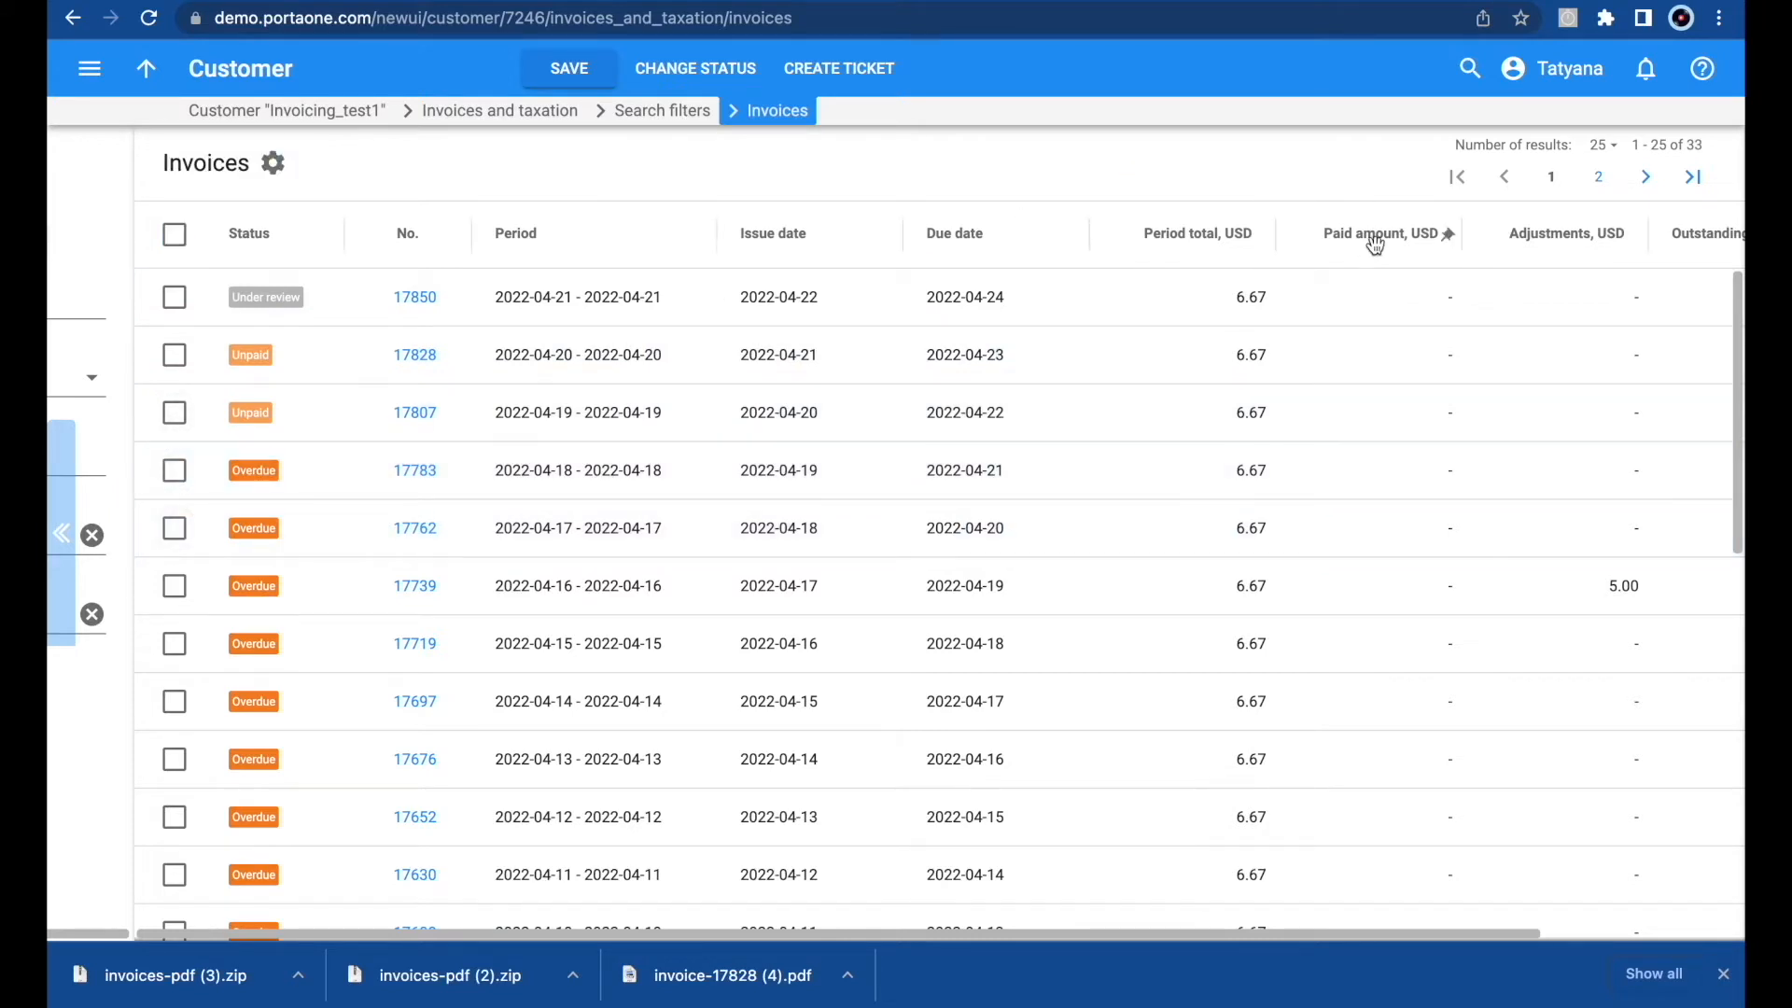
Download the under-review invoice for 2022-04-21 using its own row actions.
scroll(1706, 303, "right", 3)
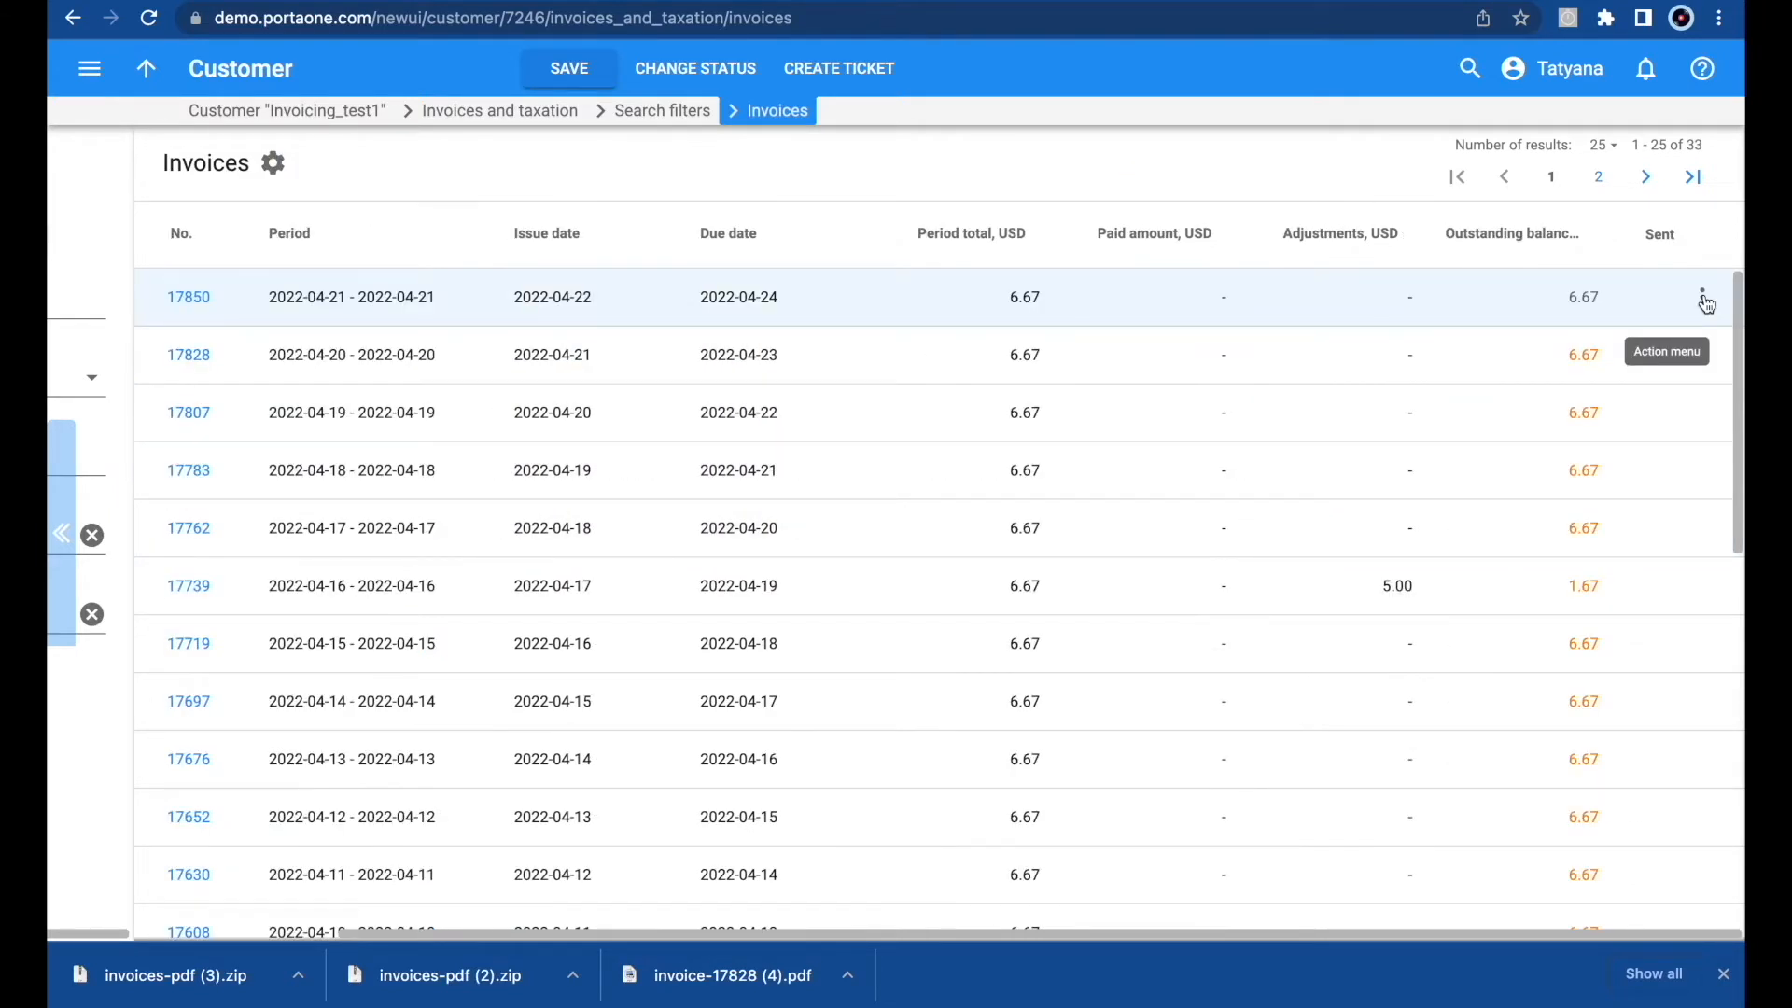
left_click(1704, 300)
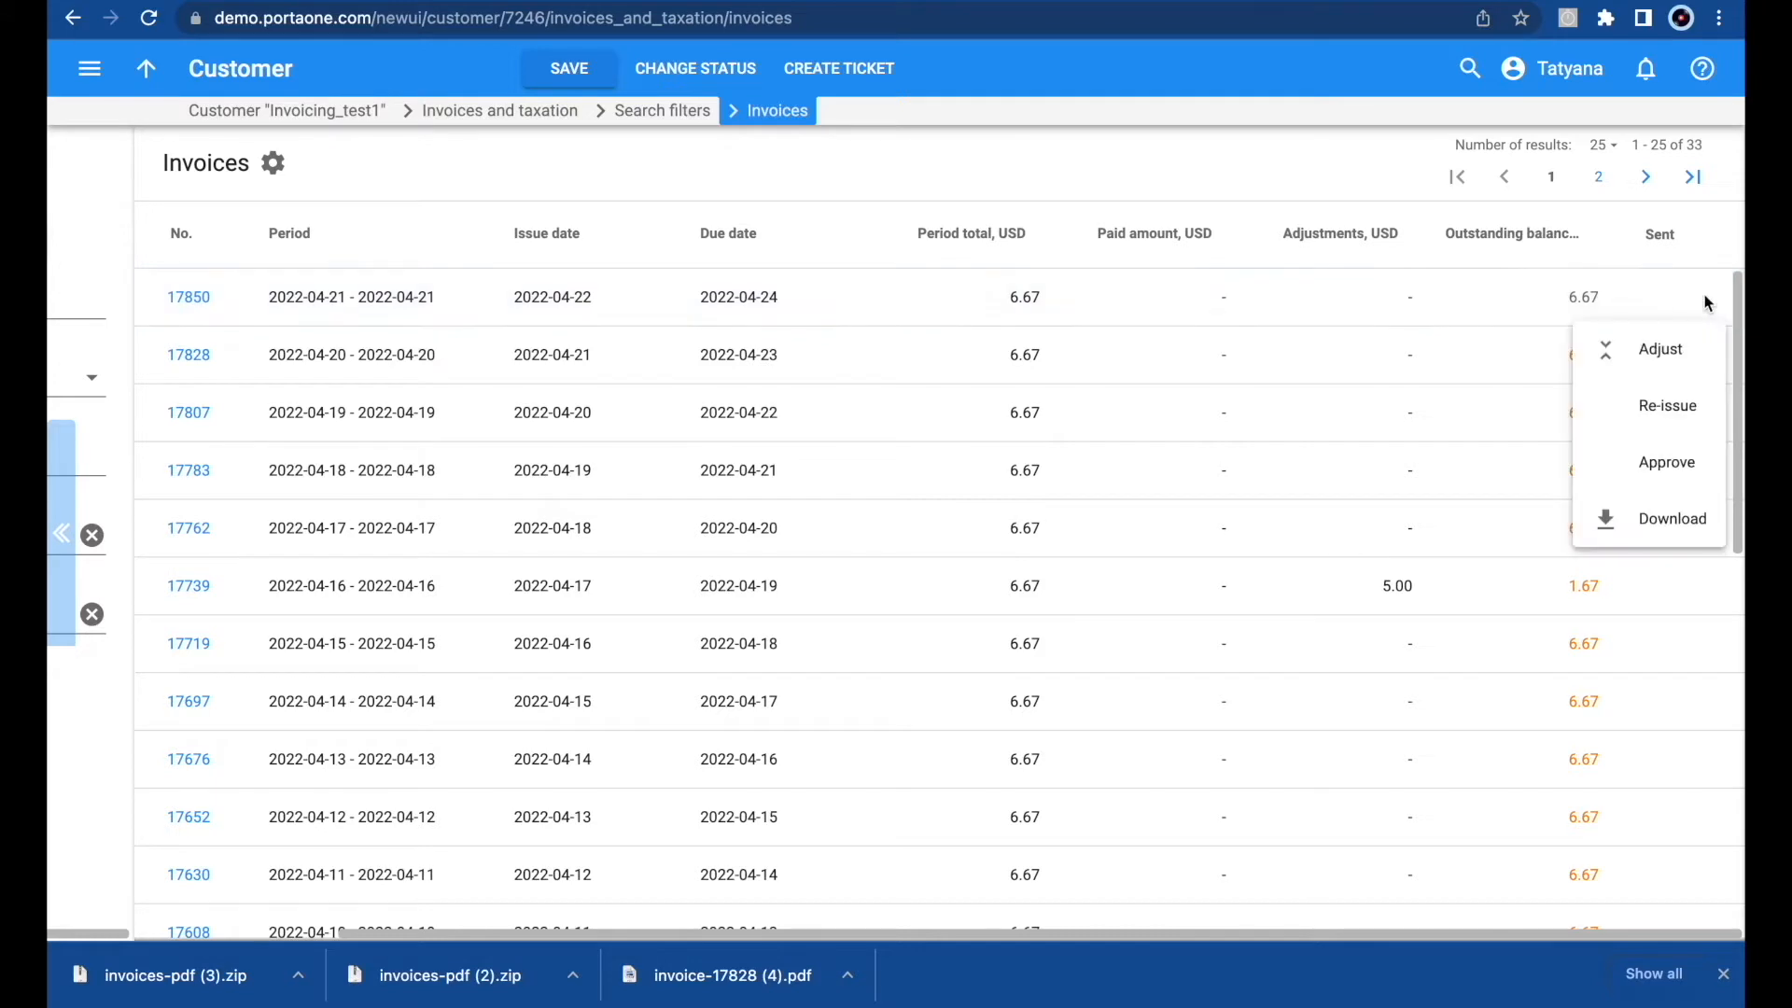
left_click(1649, 525)
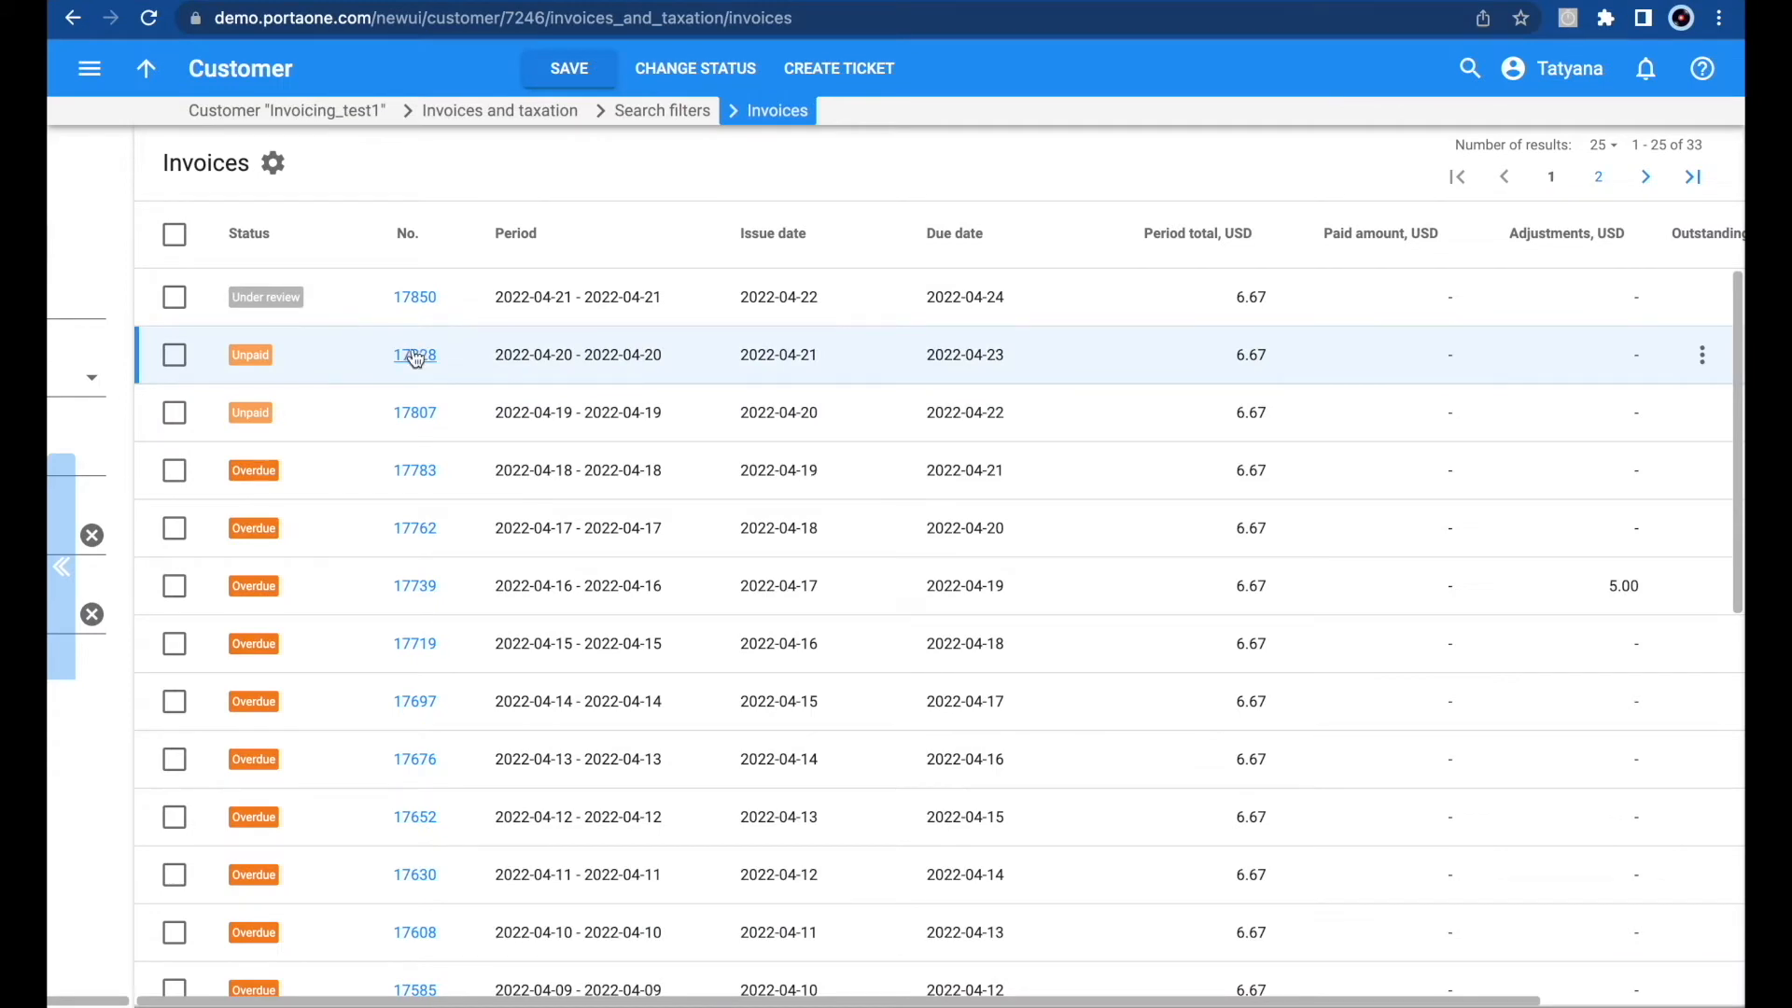
Download the unpaid invoice for 2022-04-20 and open its PDF to review the charges summary and the subscription details.
left_click(415, 355)
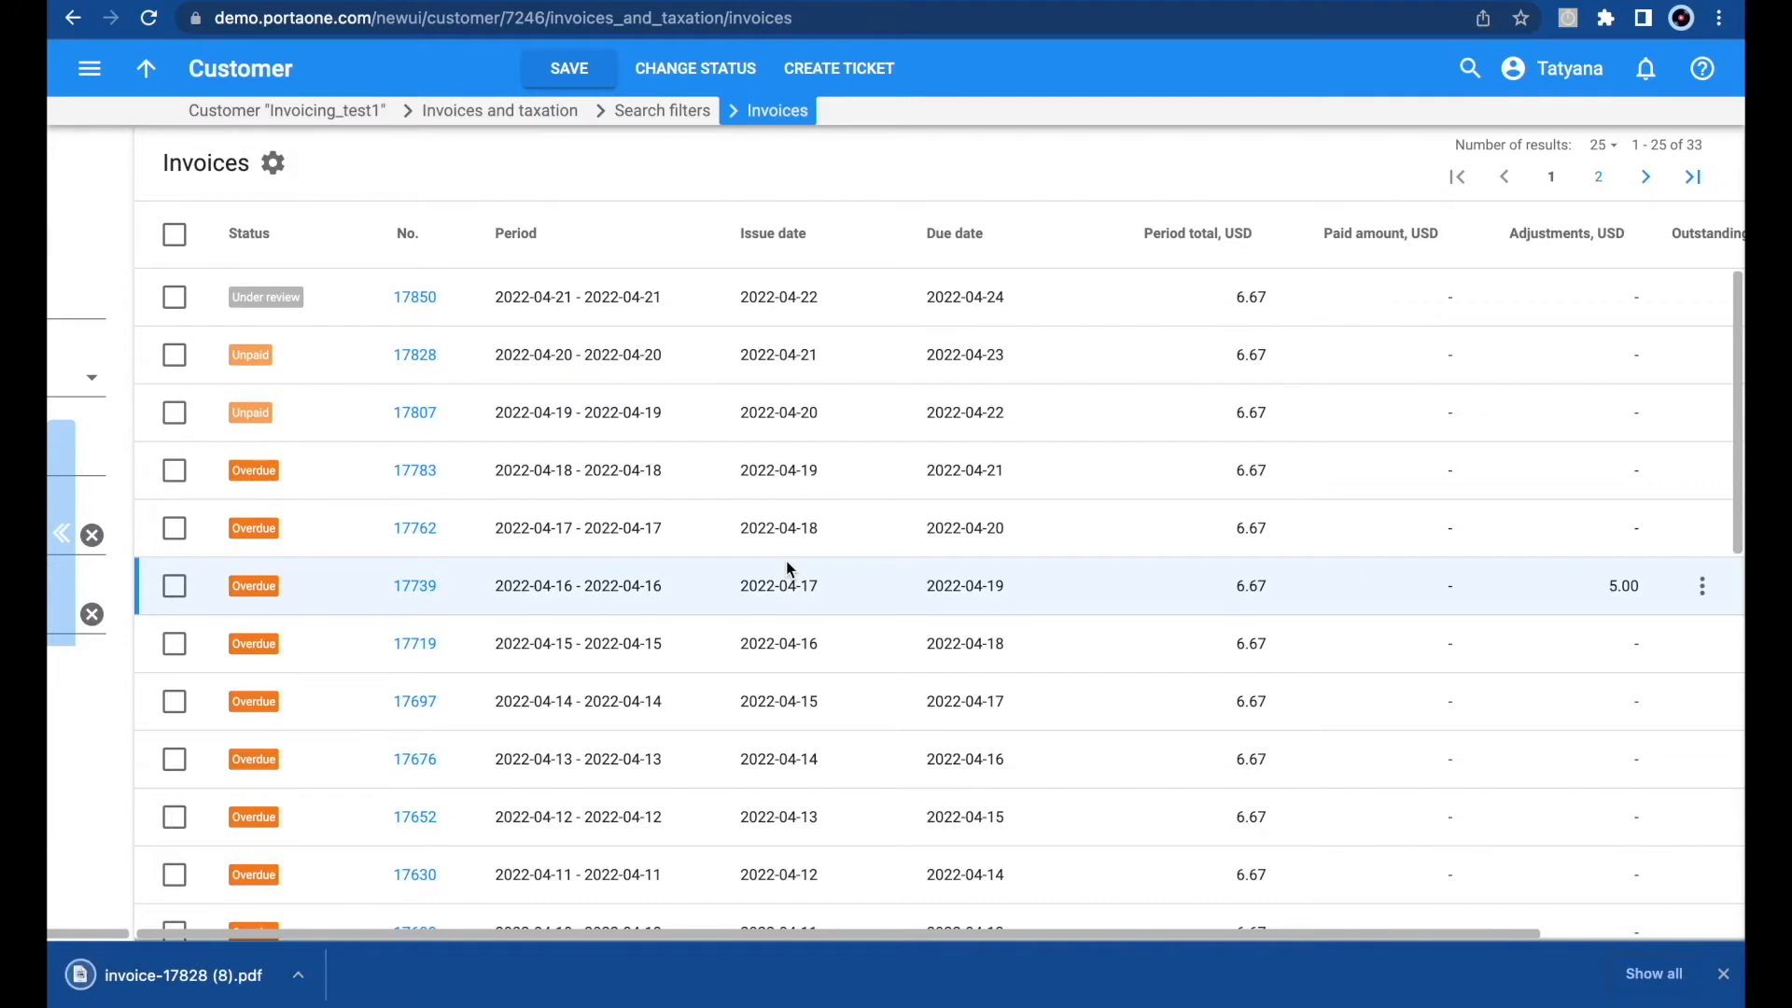
left_click(184, 988)
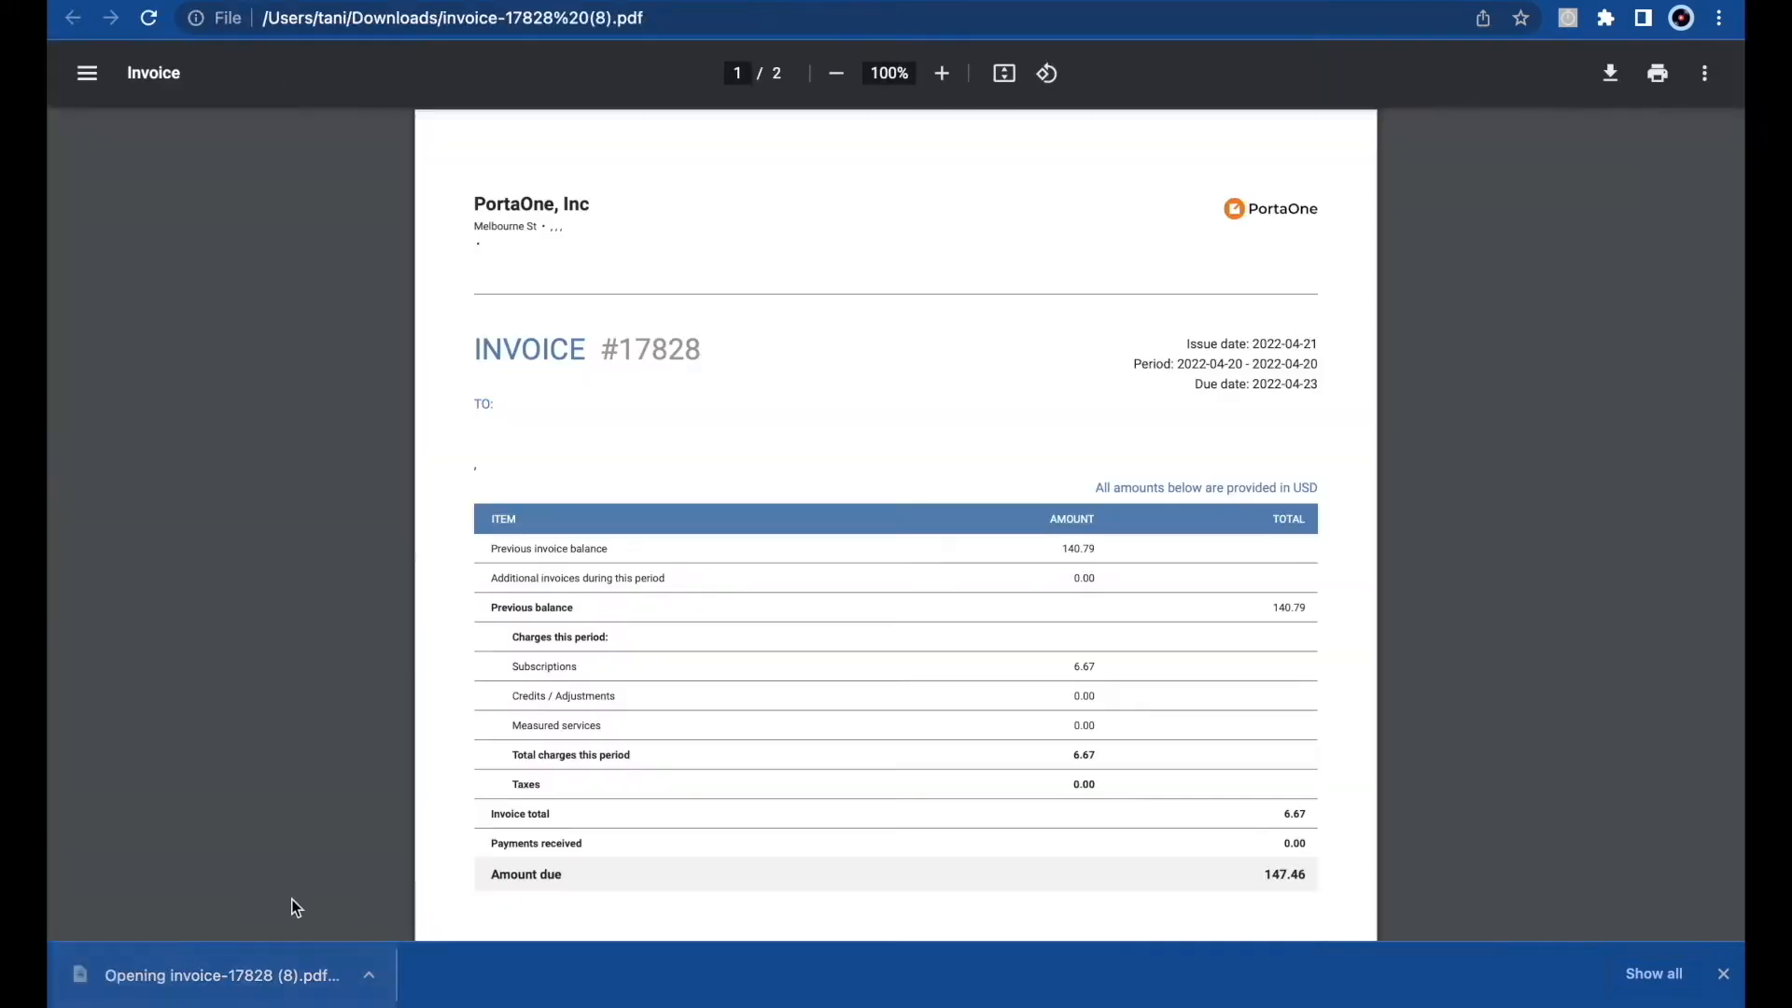
scroll(1154, 710, "down", 2)
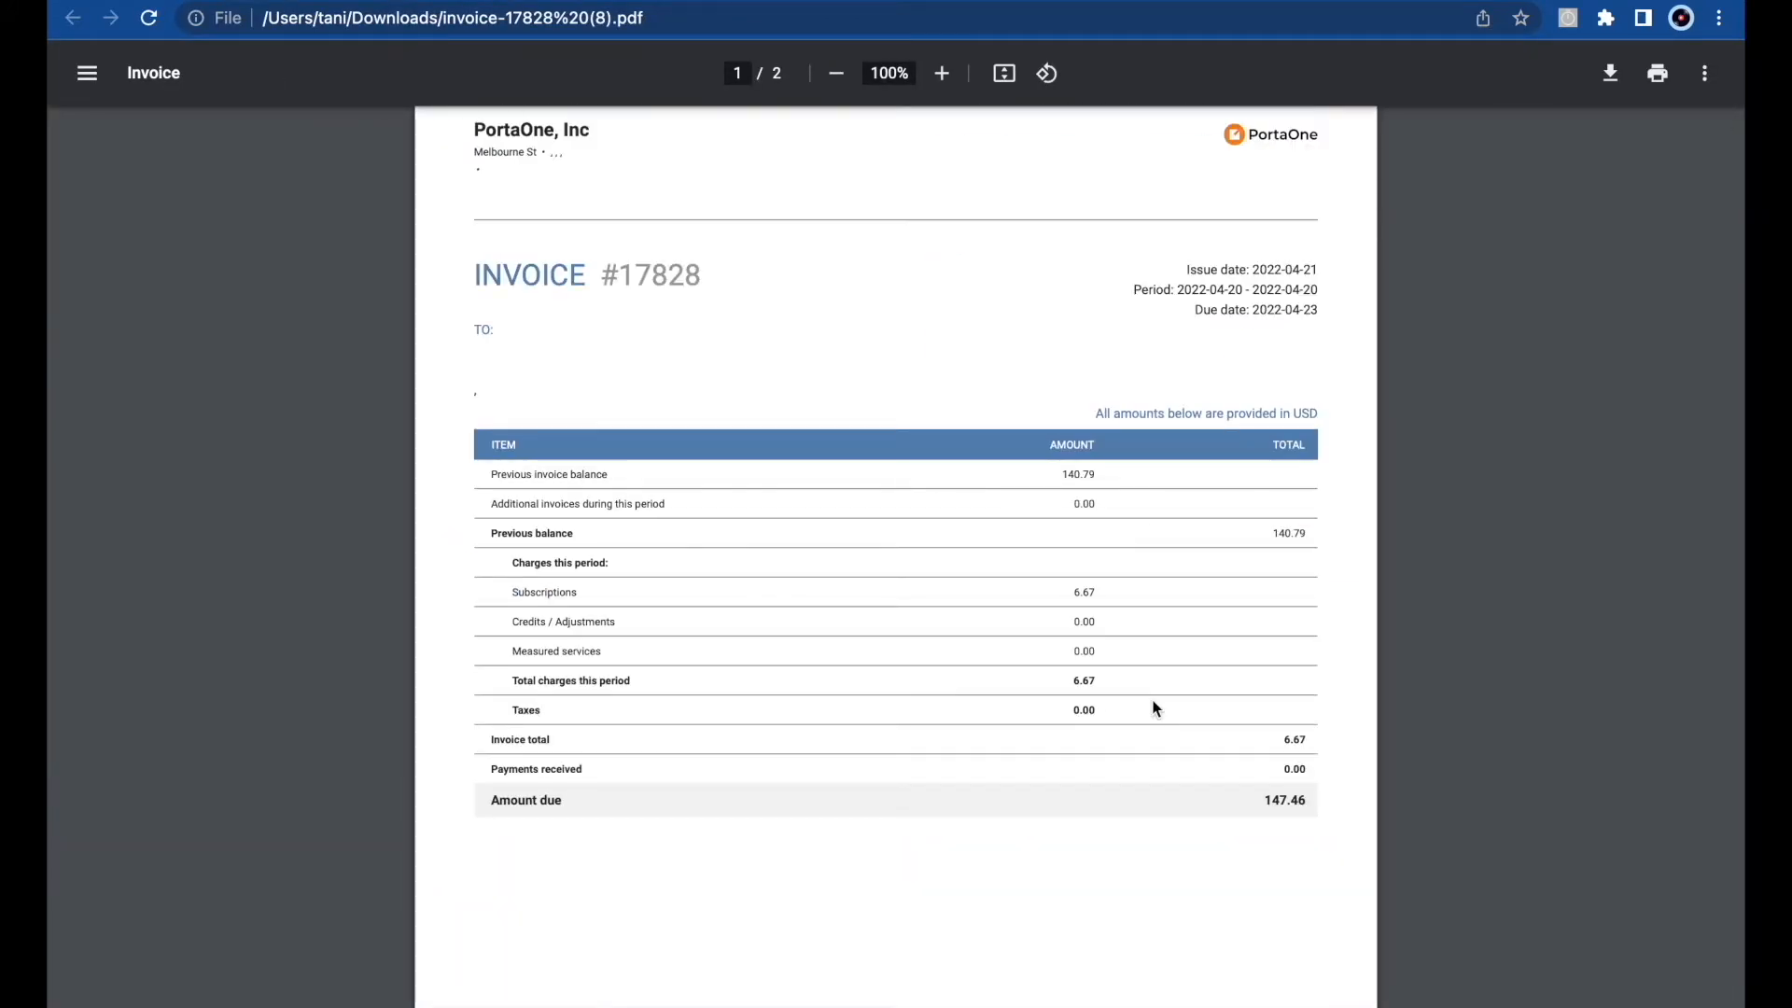
scroll(1155, 709, "down", 12)
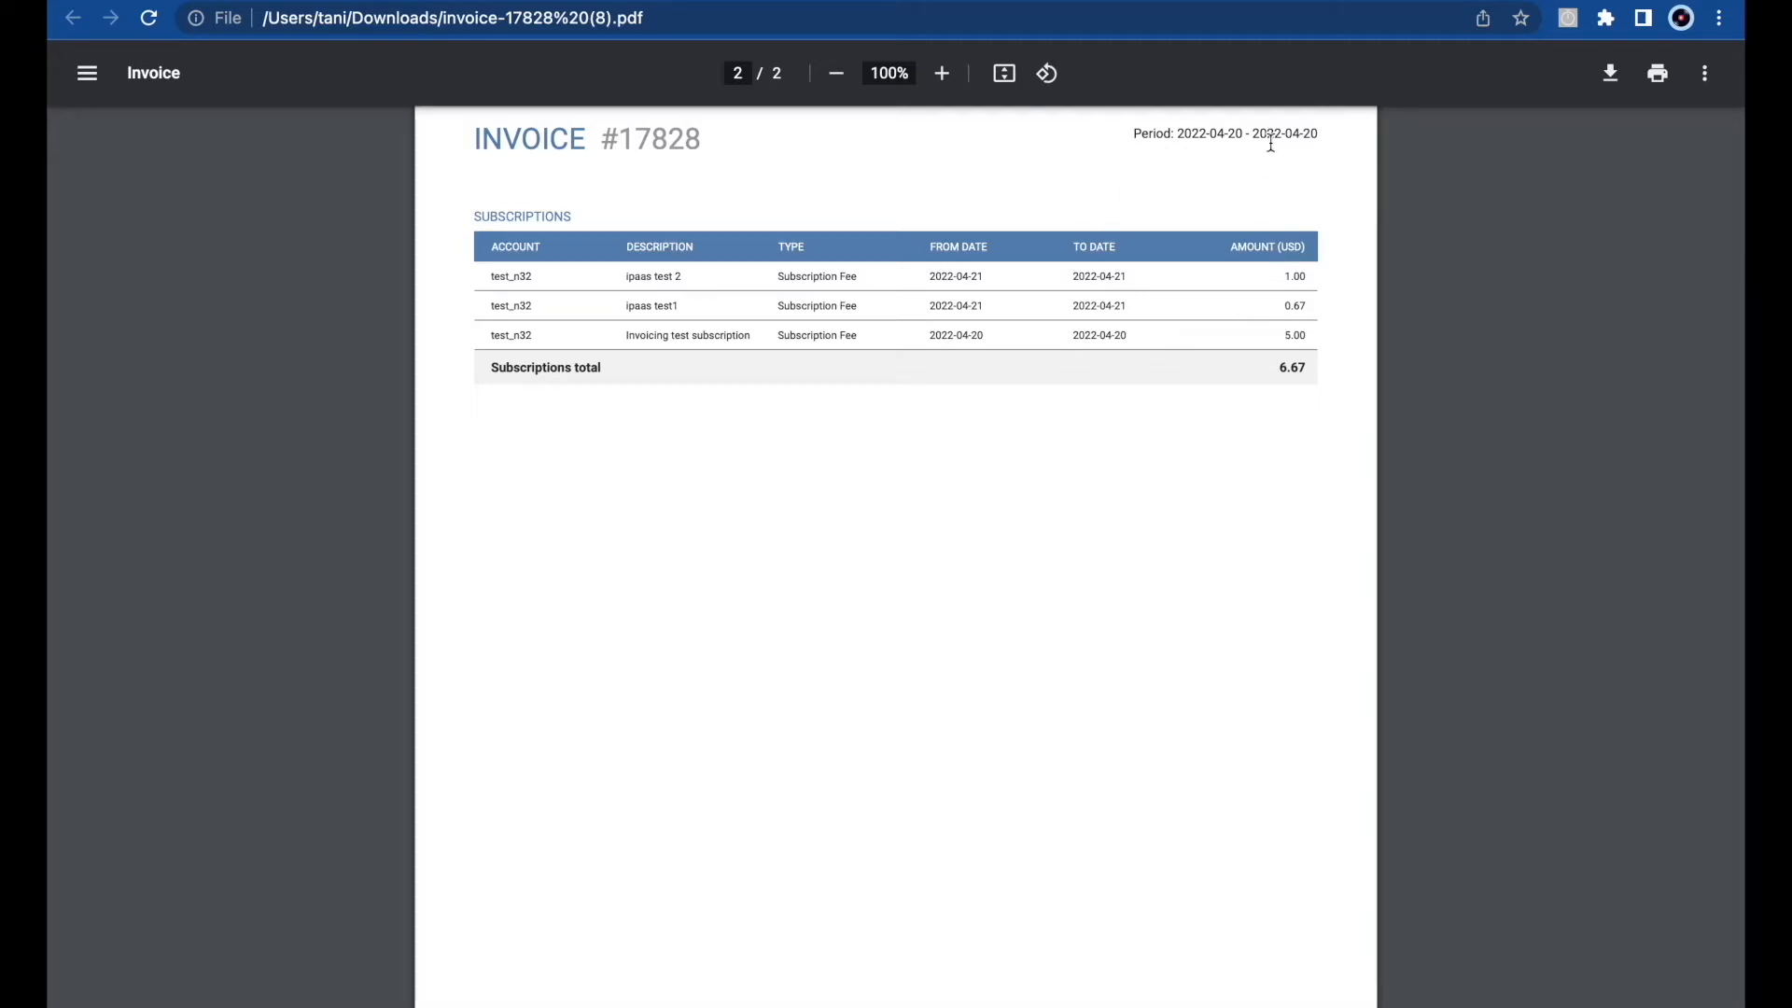
left_click(1333, 1)
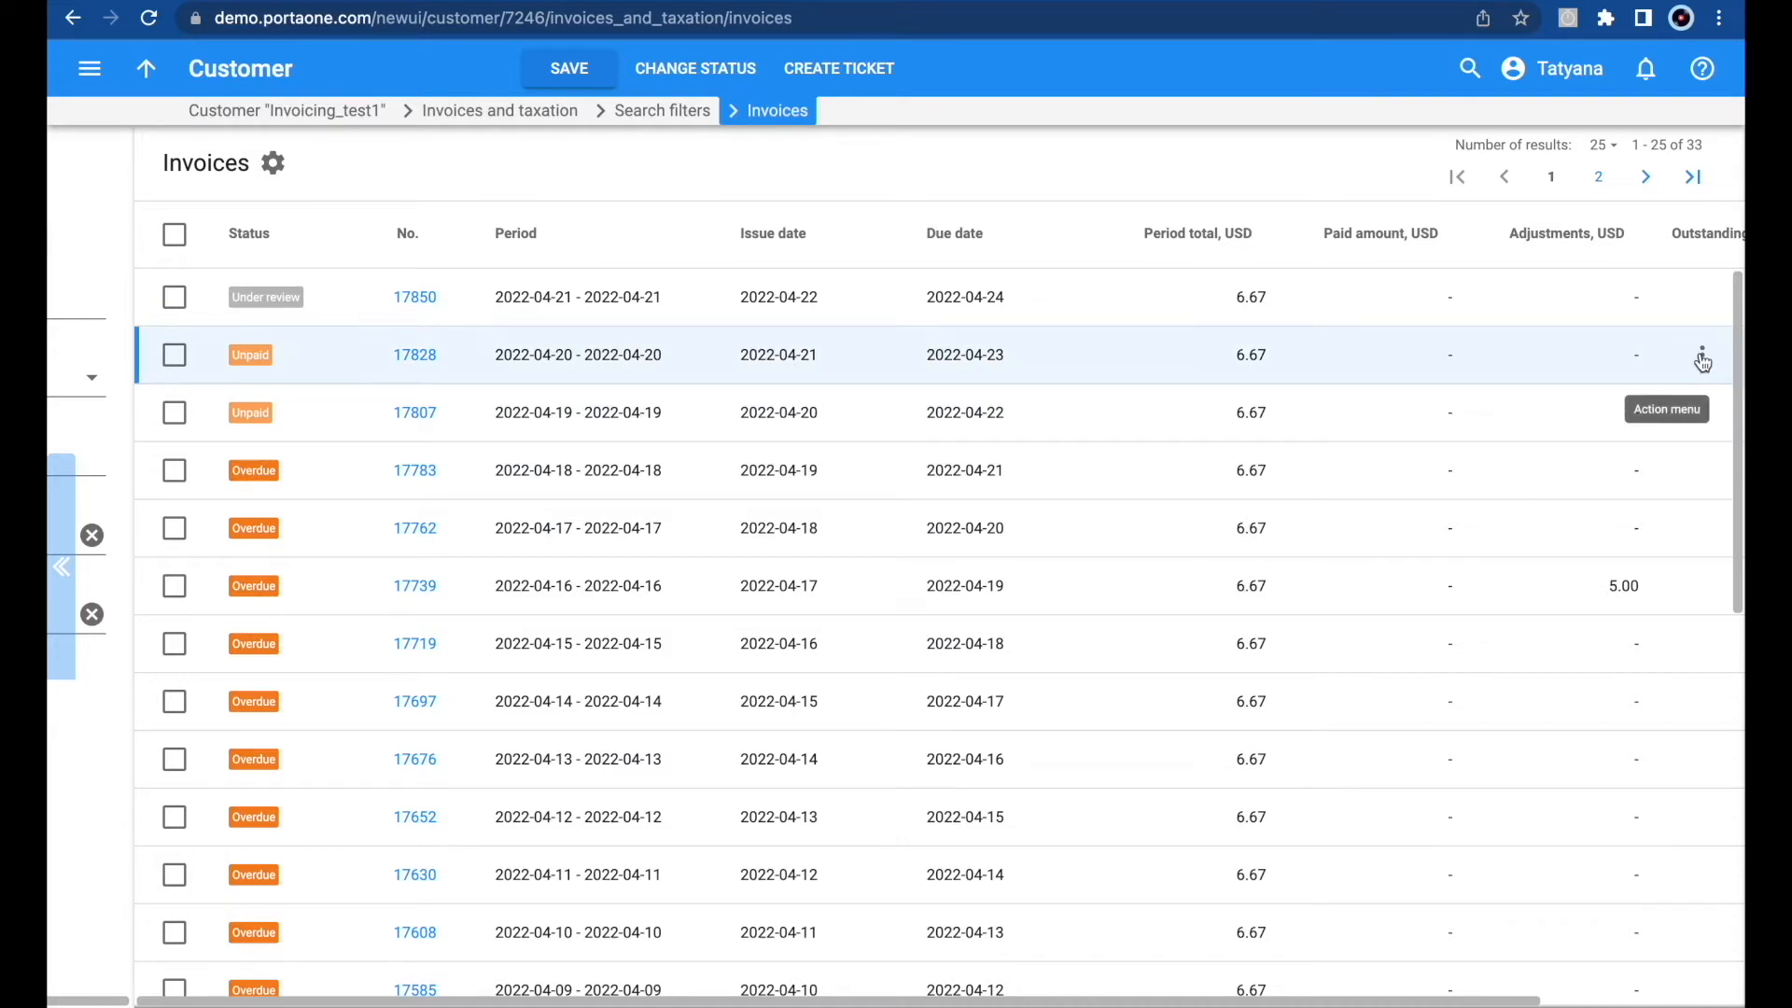
Start an adjustment for the unpaid 2022-04-20 invoice and set the adjustment amount to 5 USD.
left_click(1703, 360)
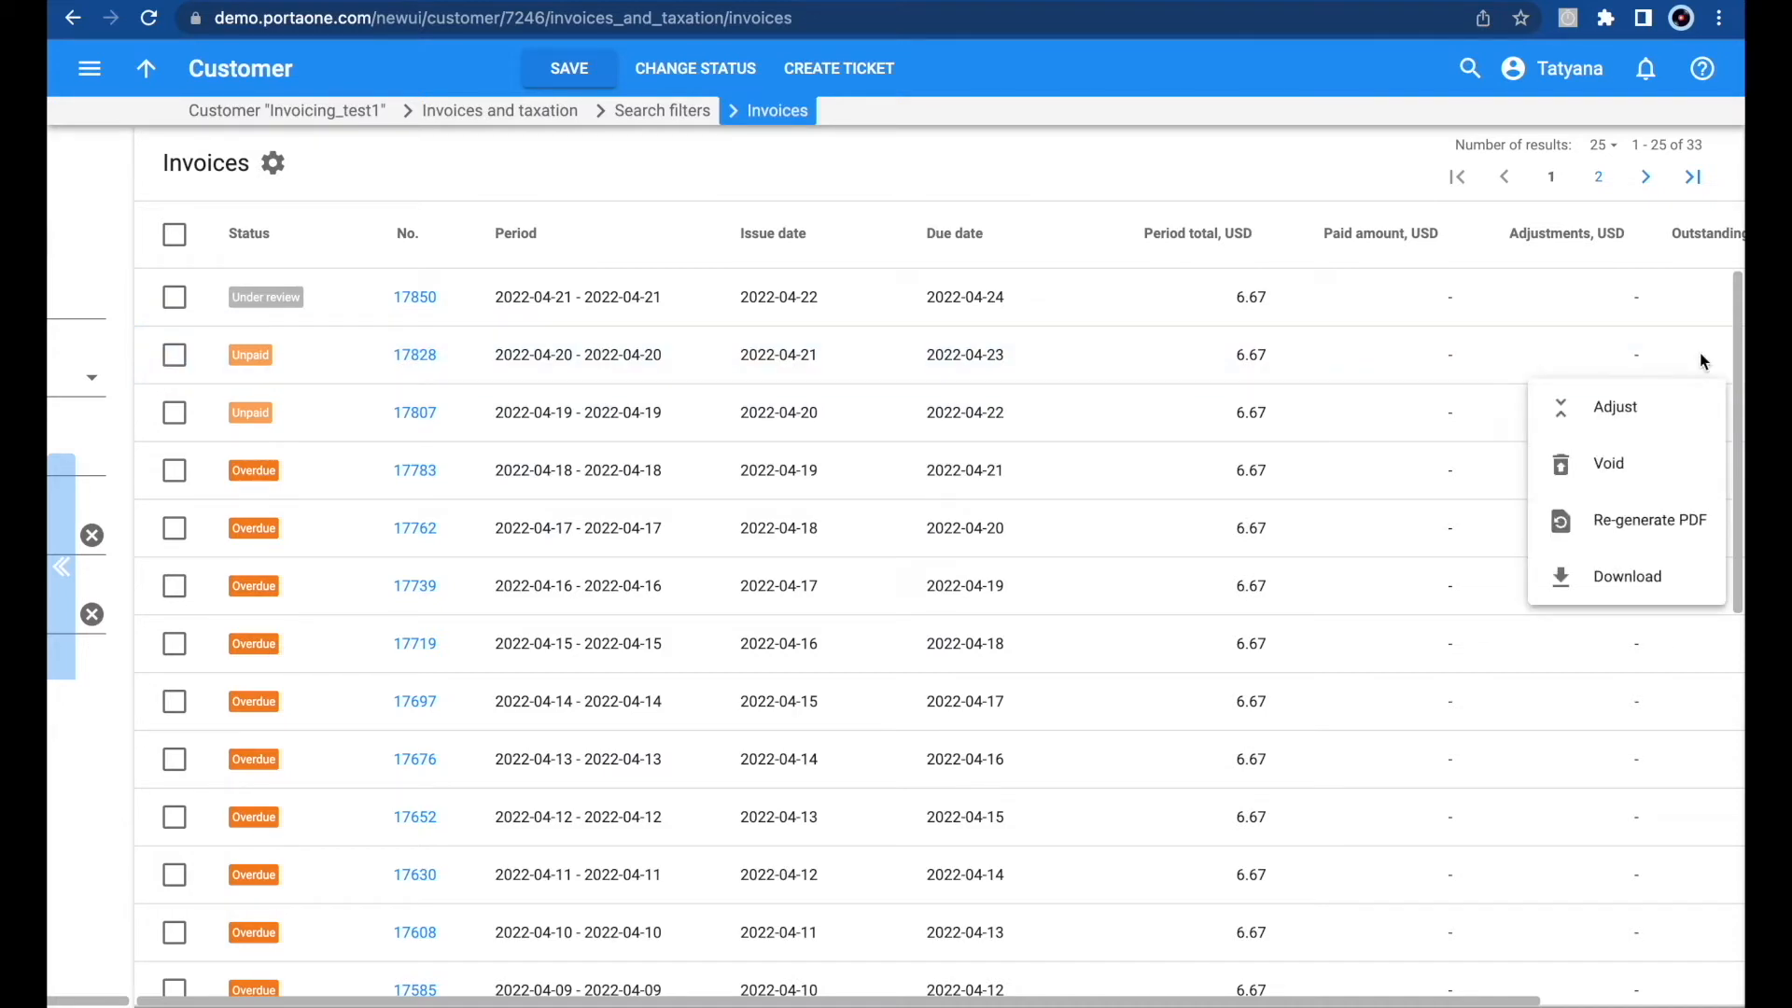
left_click(1620, 406)
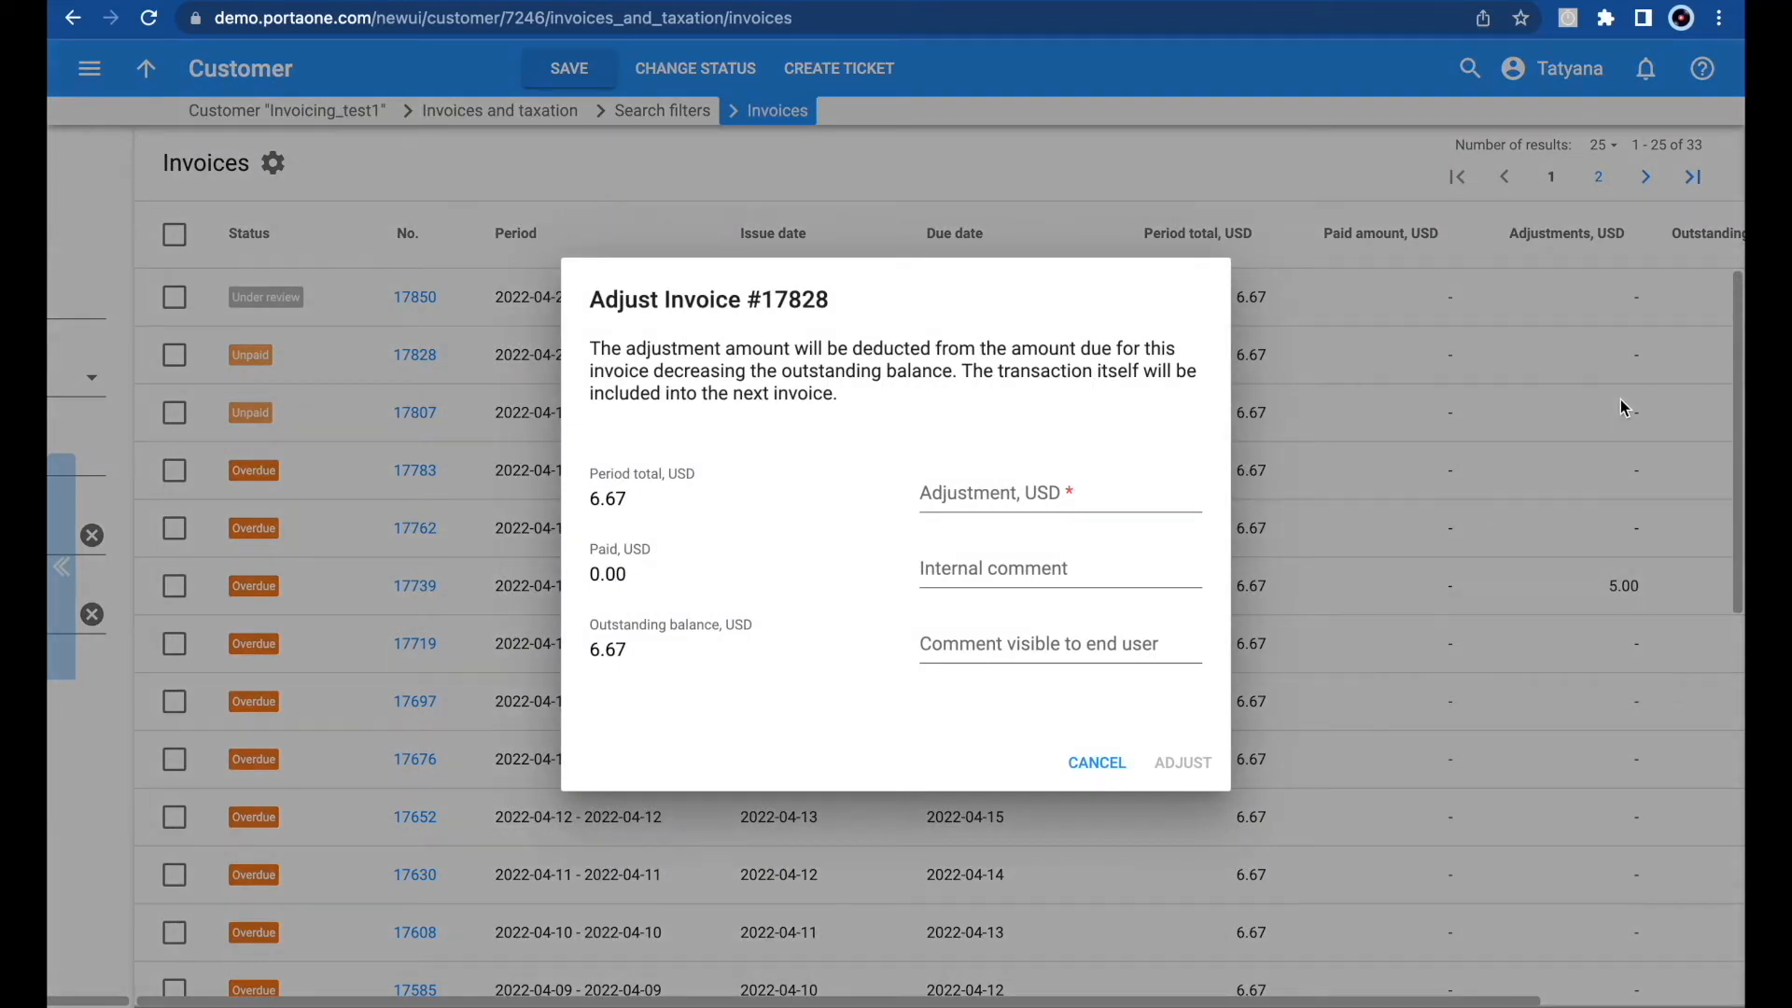
key("Tab")
type("5")
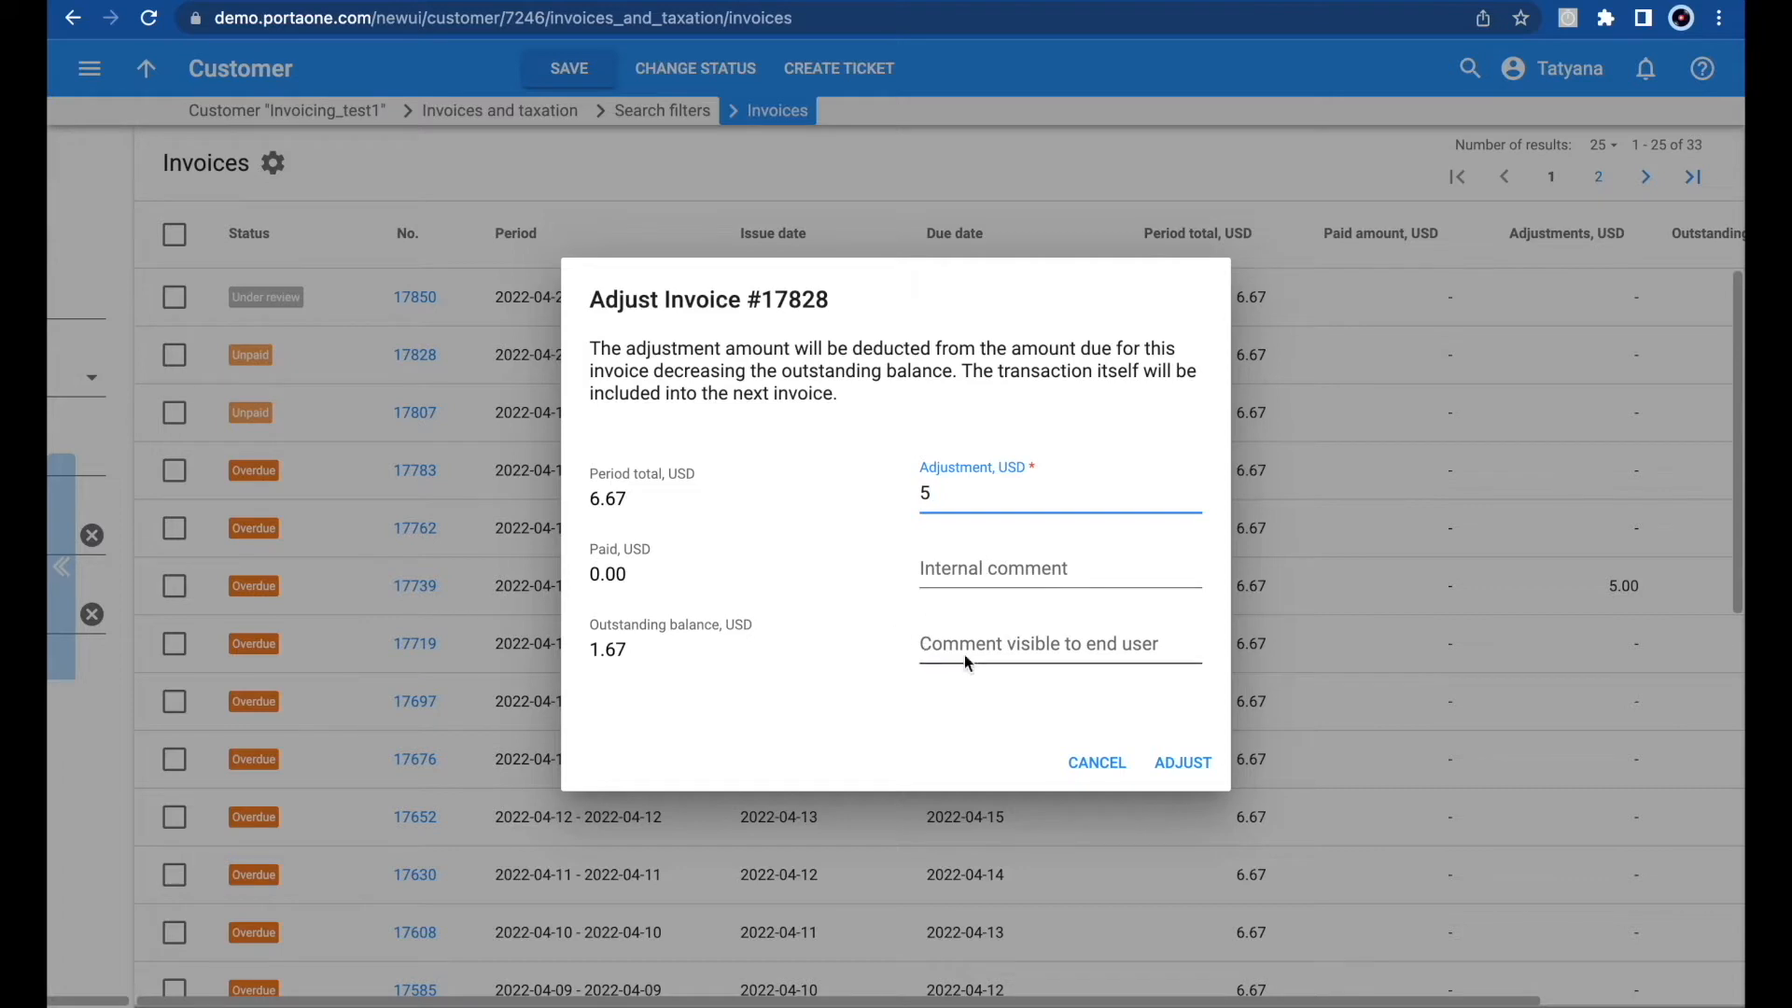
Enter "waived subscription fee" as the internal comment of the adjustment.
left_click(940, 573)
type("waived substi")
key("BackSpace")
key("BackSpace")
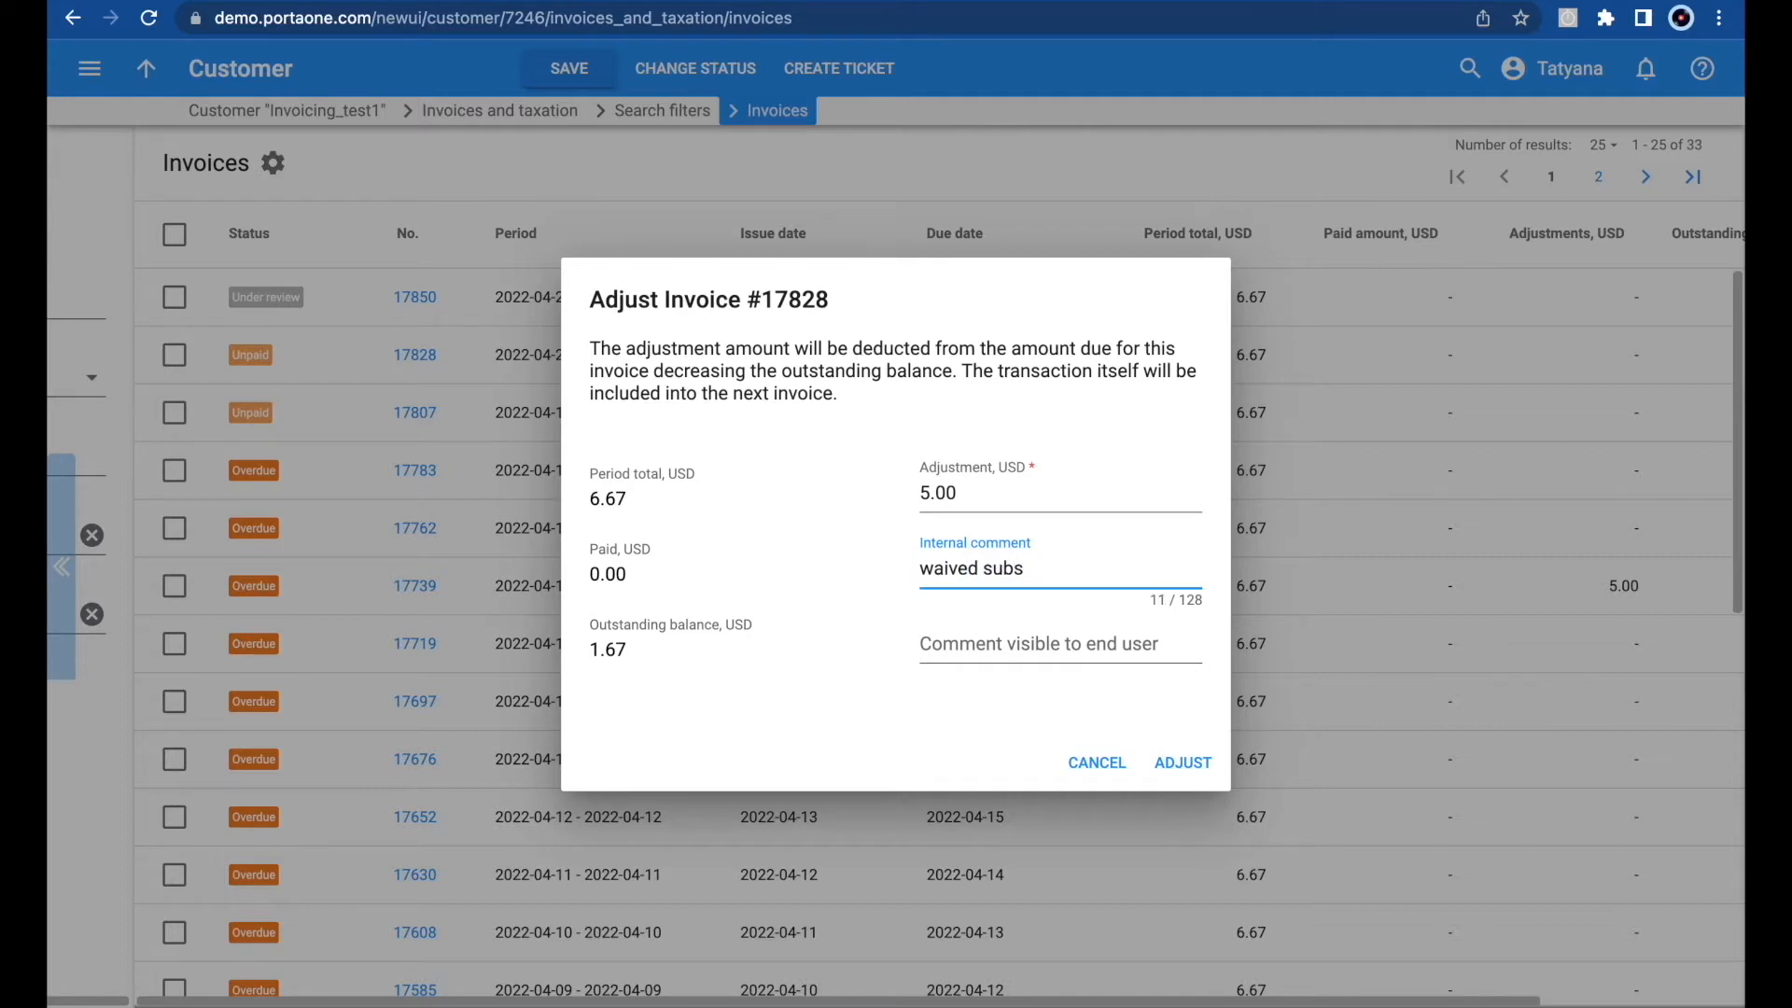
type("cription fee")
Copy "waived subscription fee" into the comment visible to the end user and apply the adjustment.
left_click_drag(1120, 569, 898, 573)
key("ctrl+c")
left_click(1032, 645)
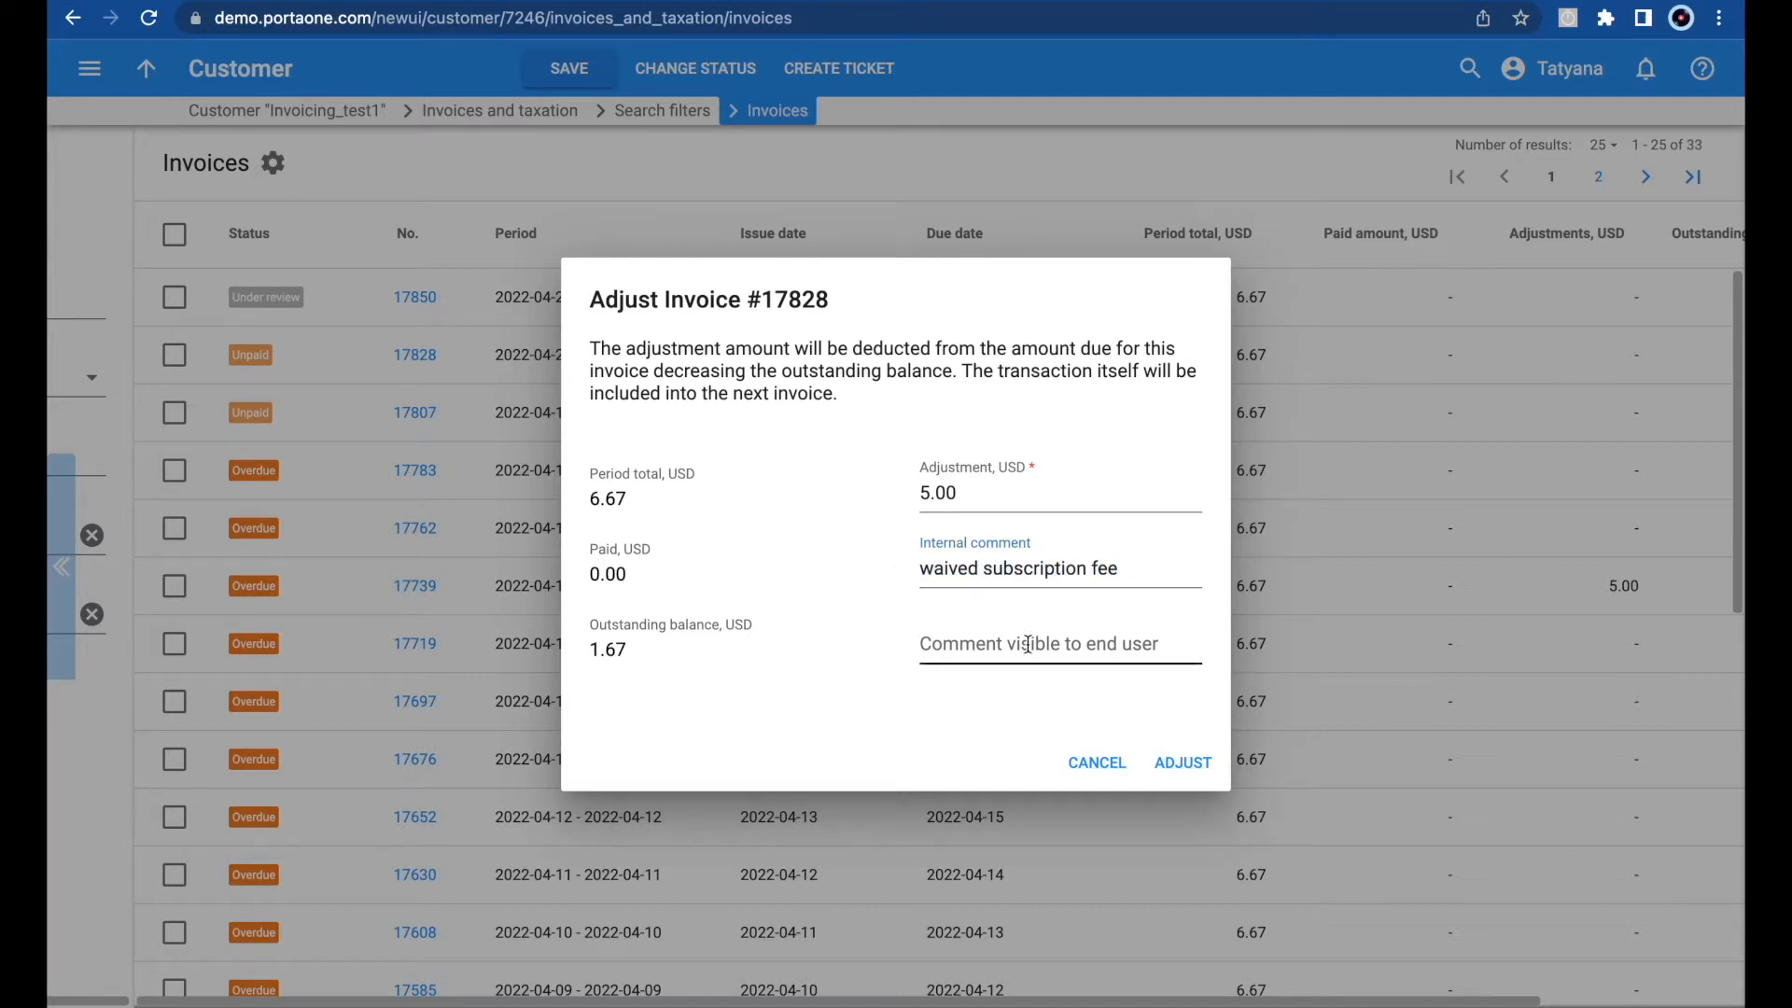
key("ctrl+v")
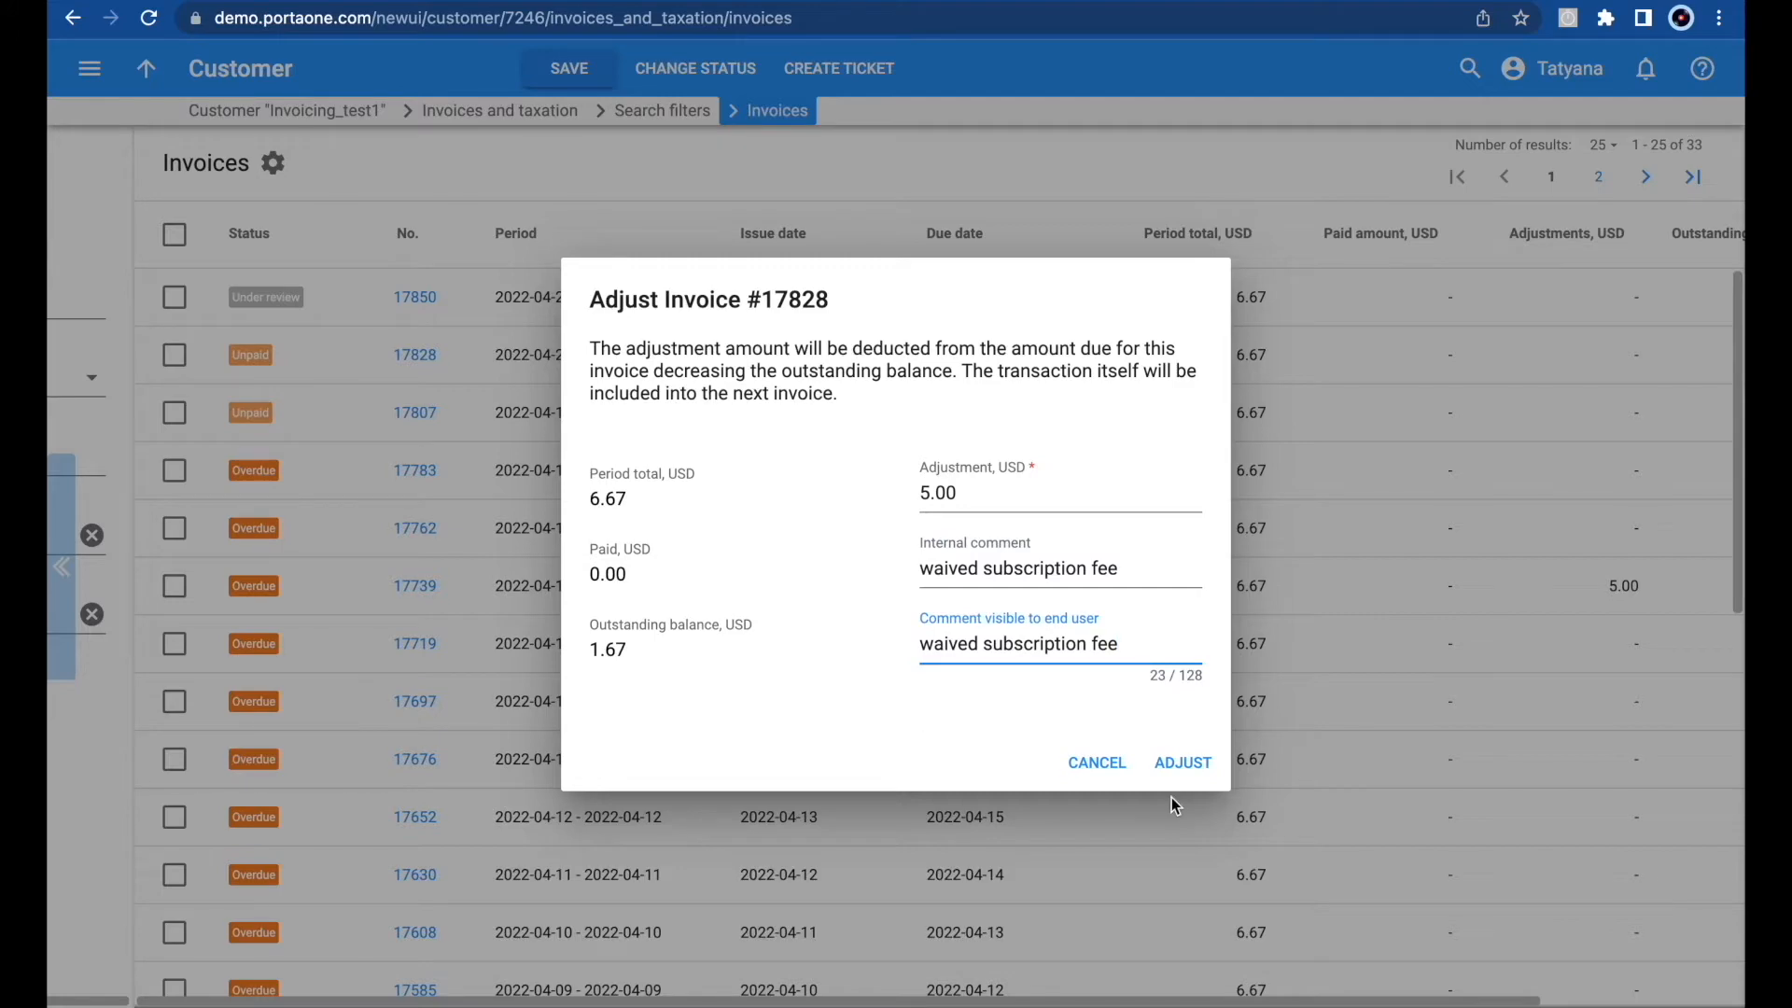
left_click(1179, 755)
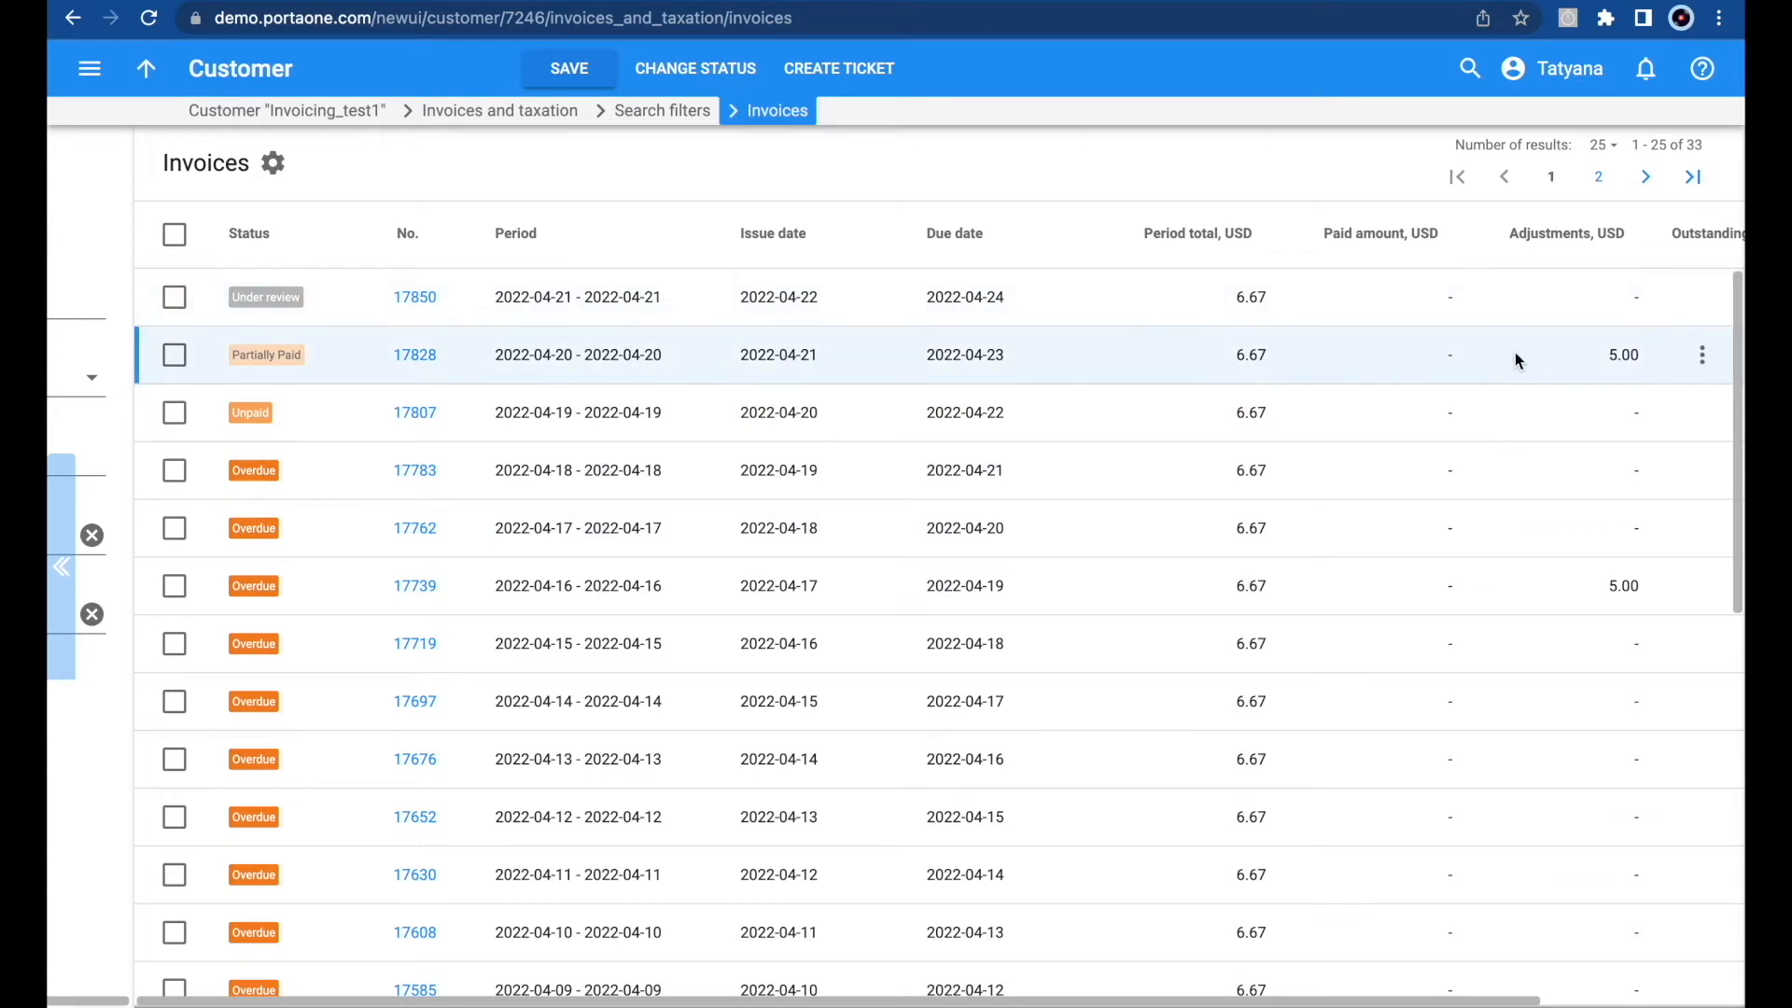
scroll(1515, 351, "right", 3)
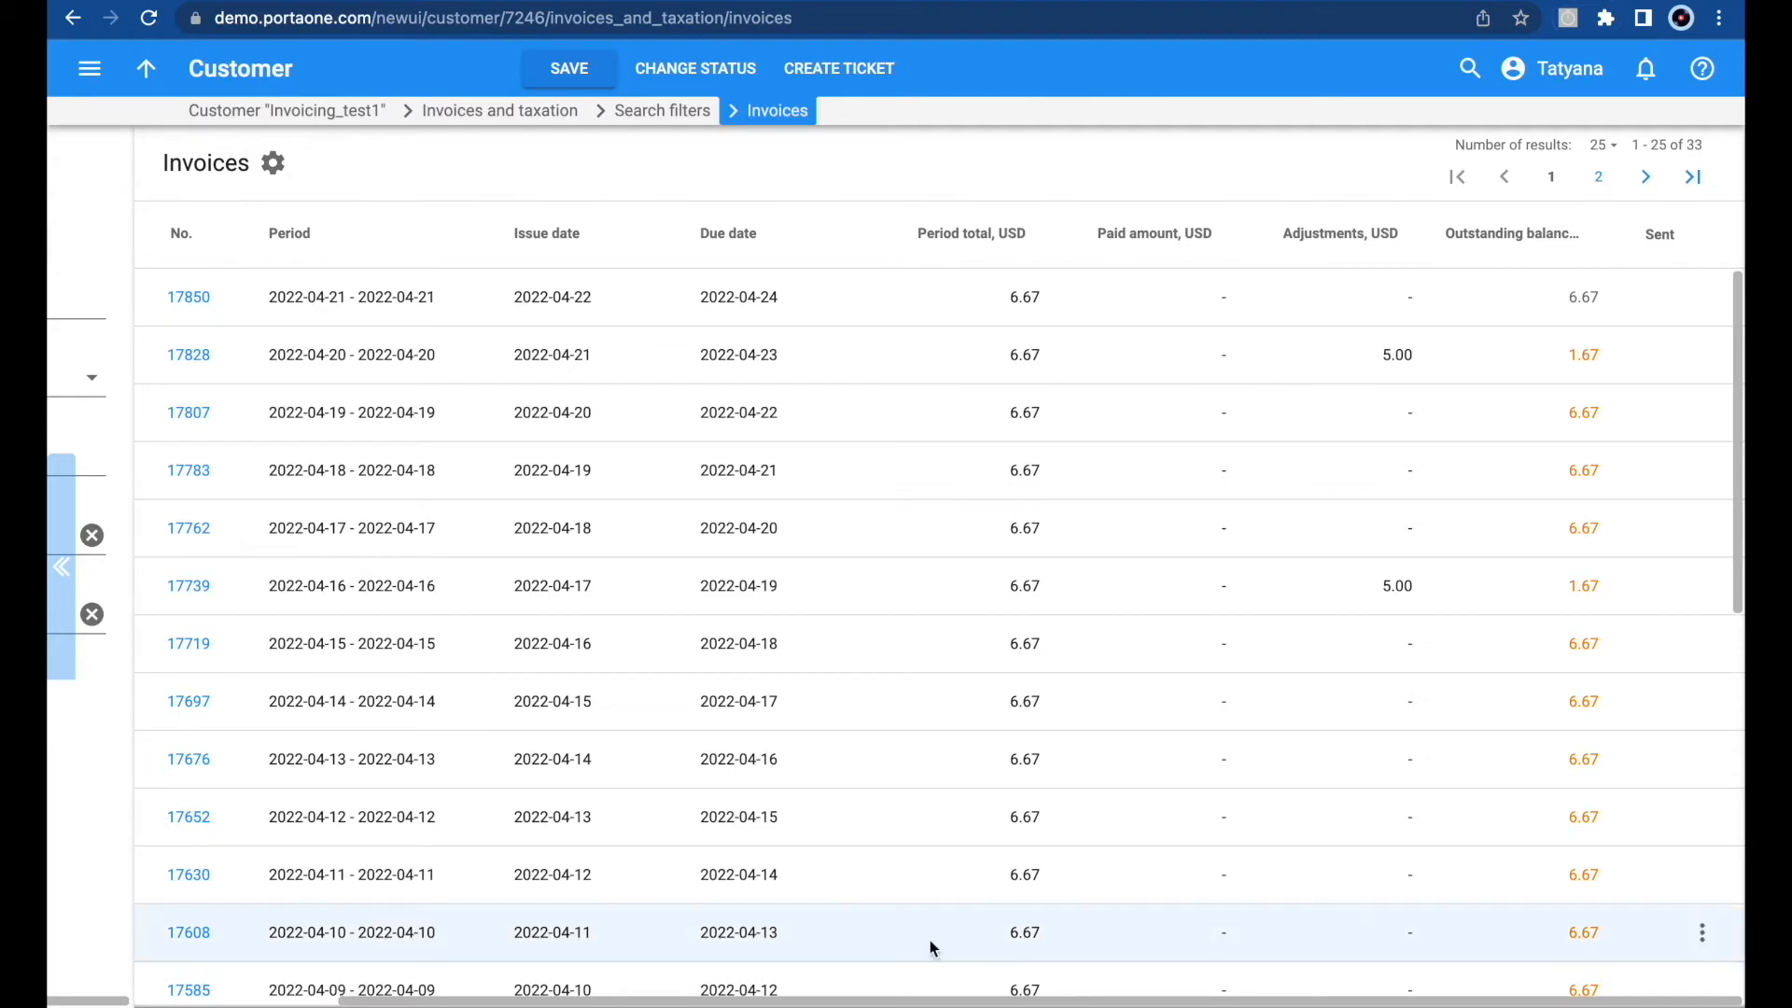
left_click(1703, 415)
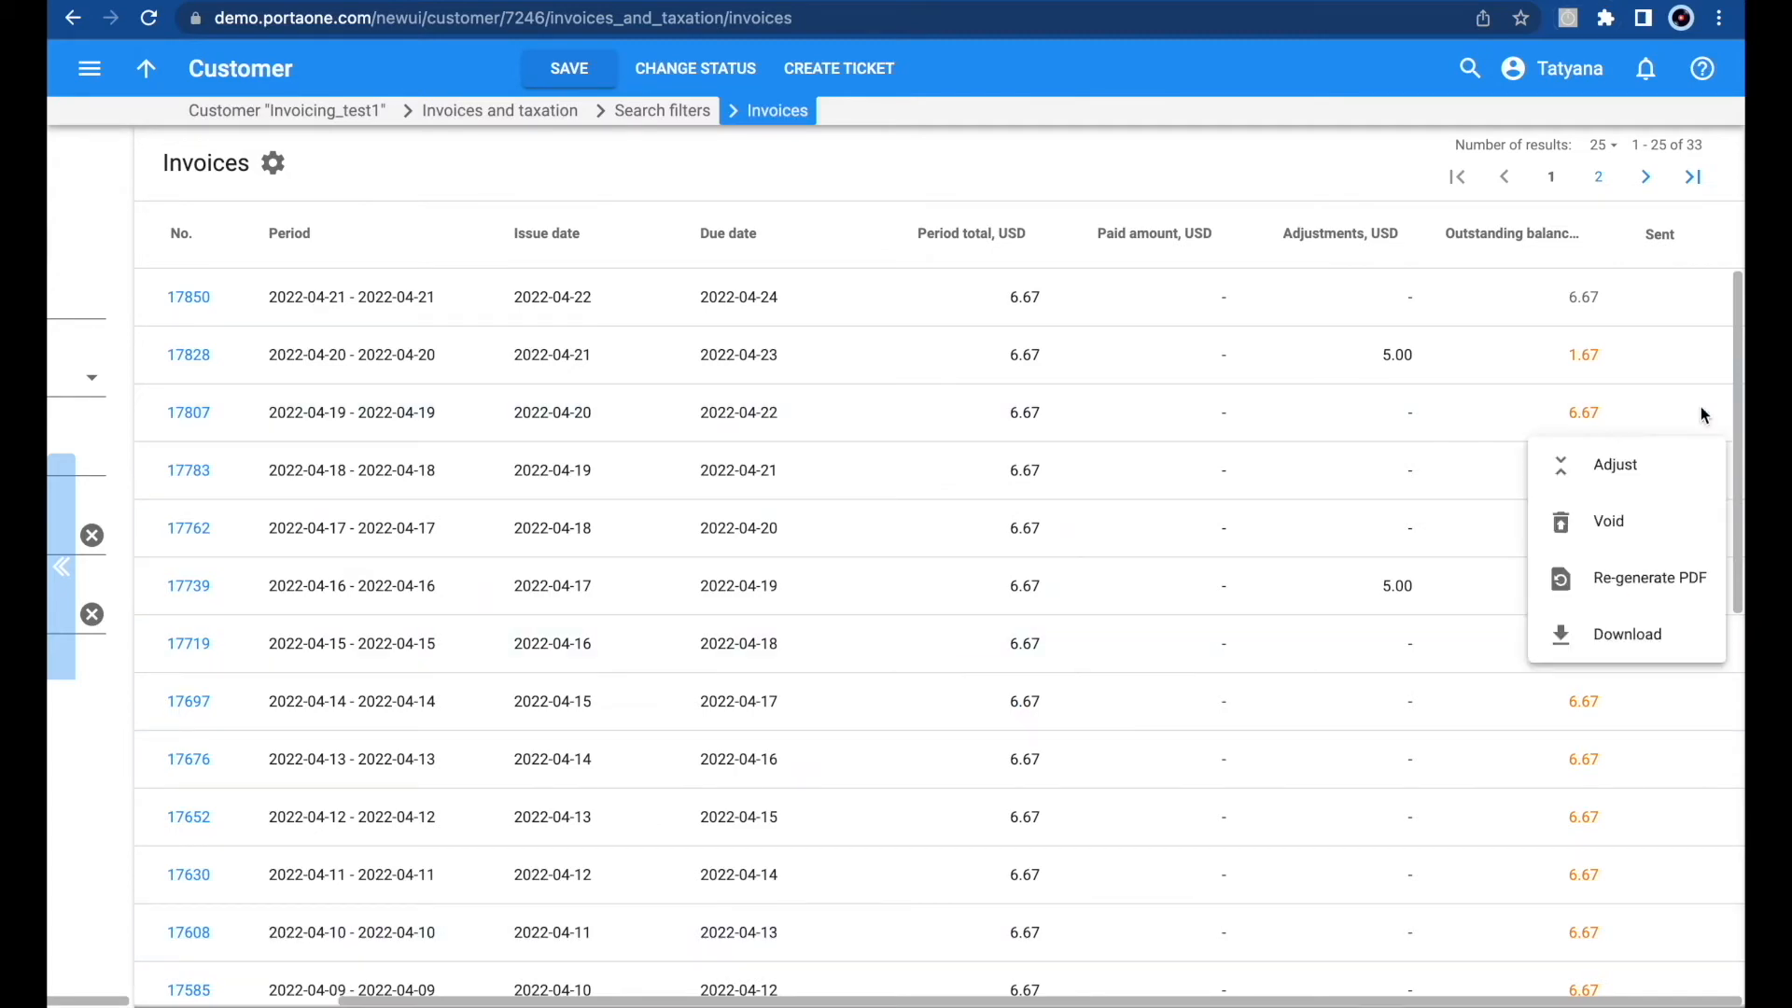
left_click(1621, 531)
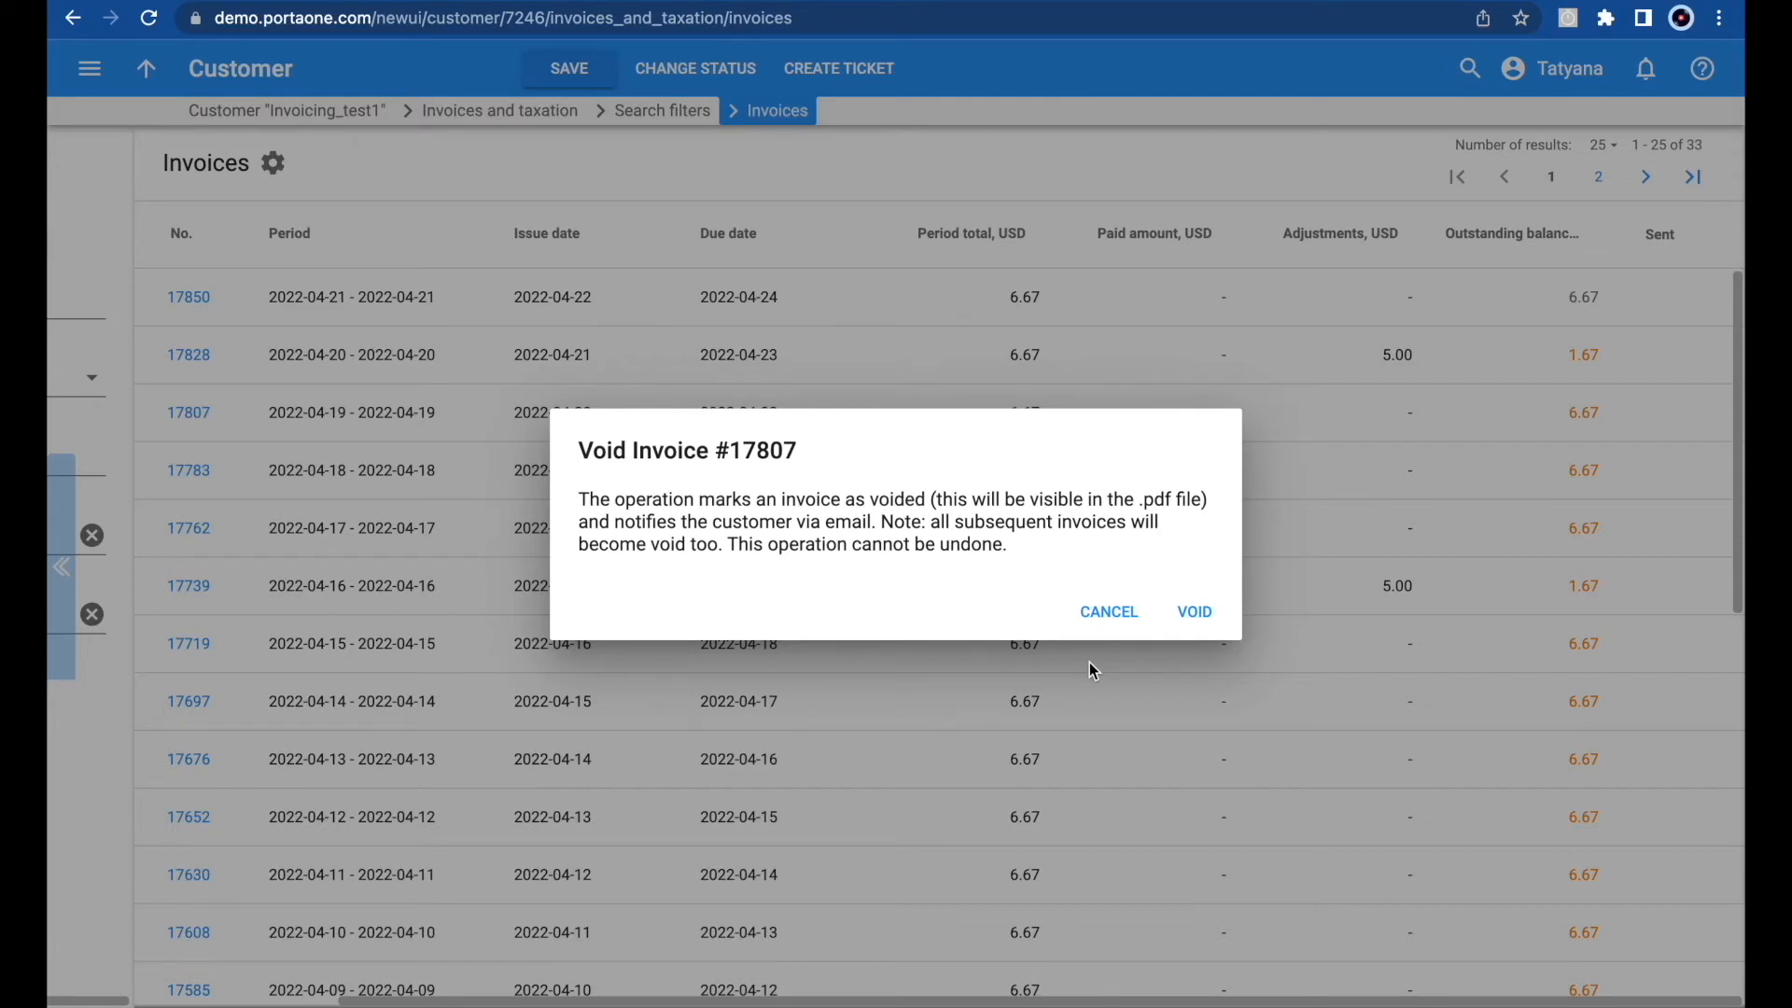
left_click(1107, 611)
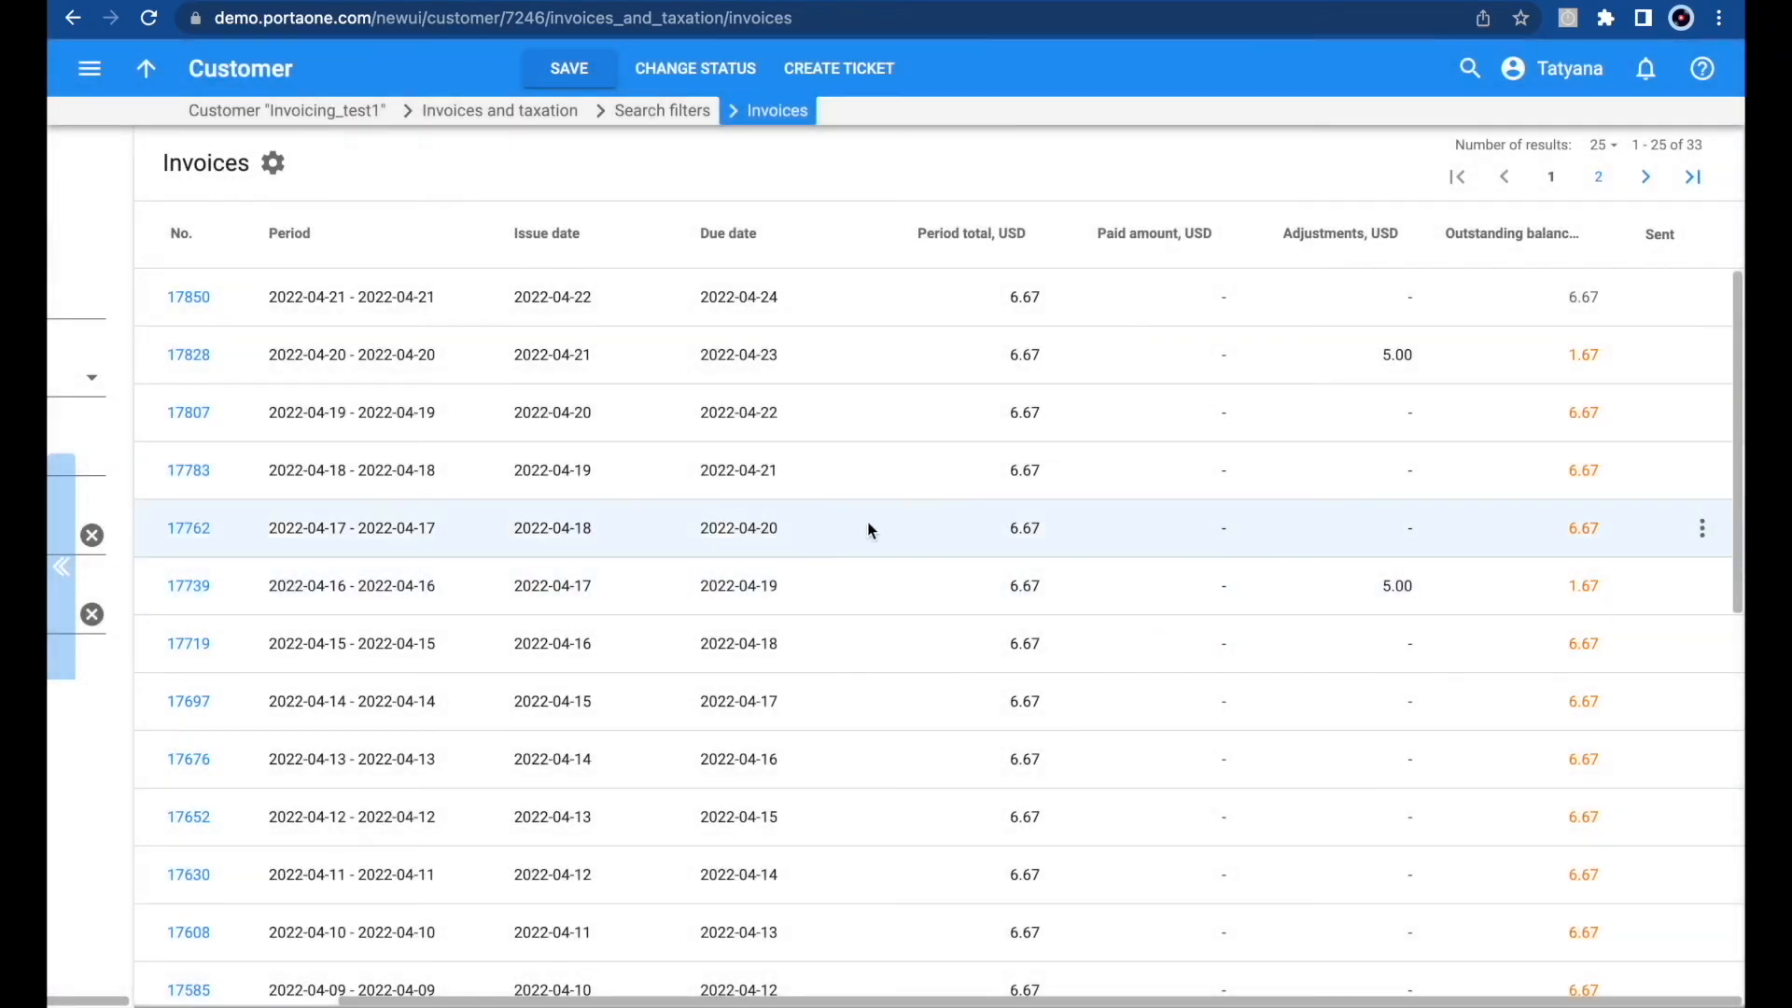
Select the unpaid invoice for 2022-04-19 and void it with the bulk operation, confirming the voiding.
scroll(868, 530, "left", 5)
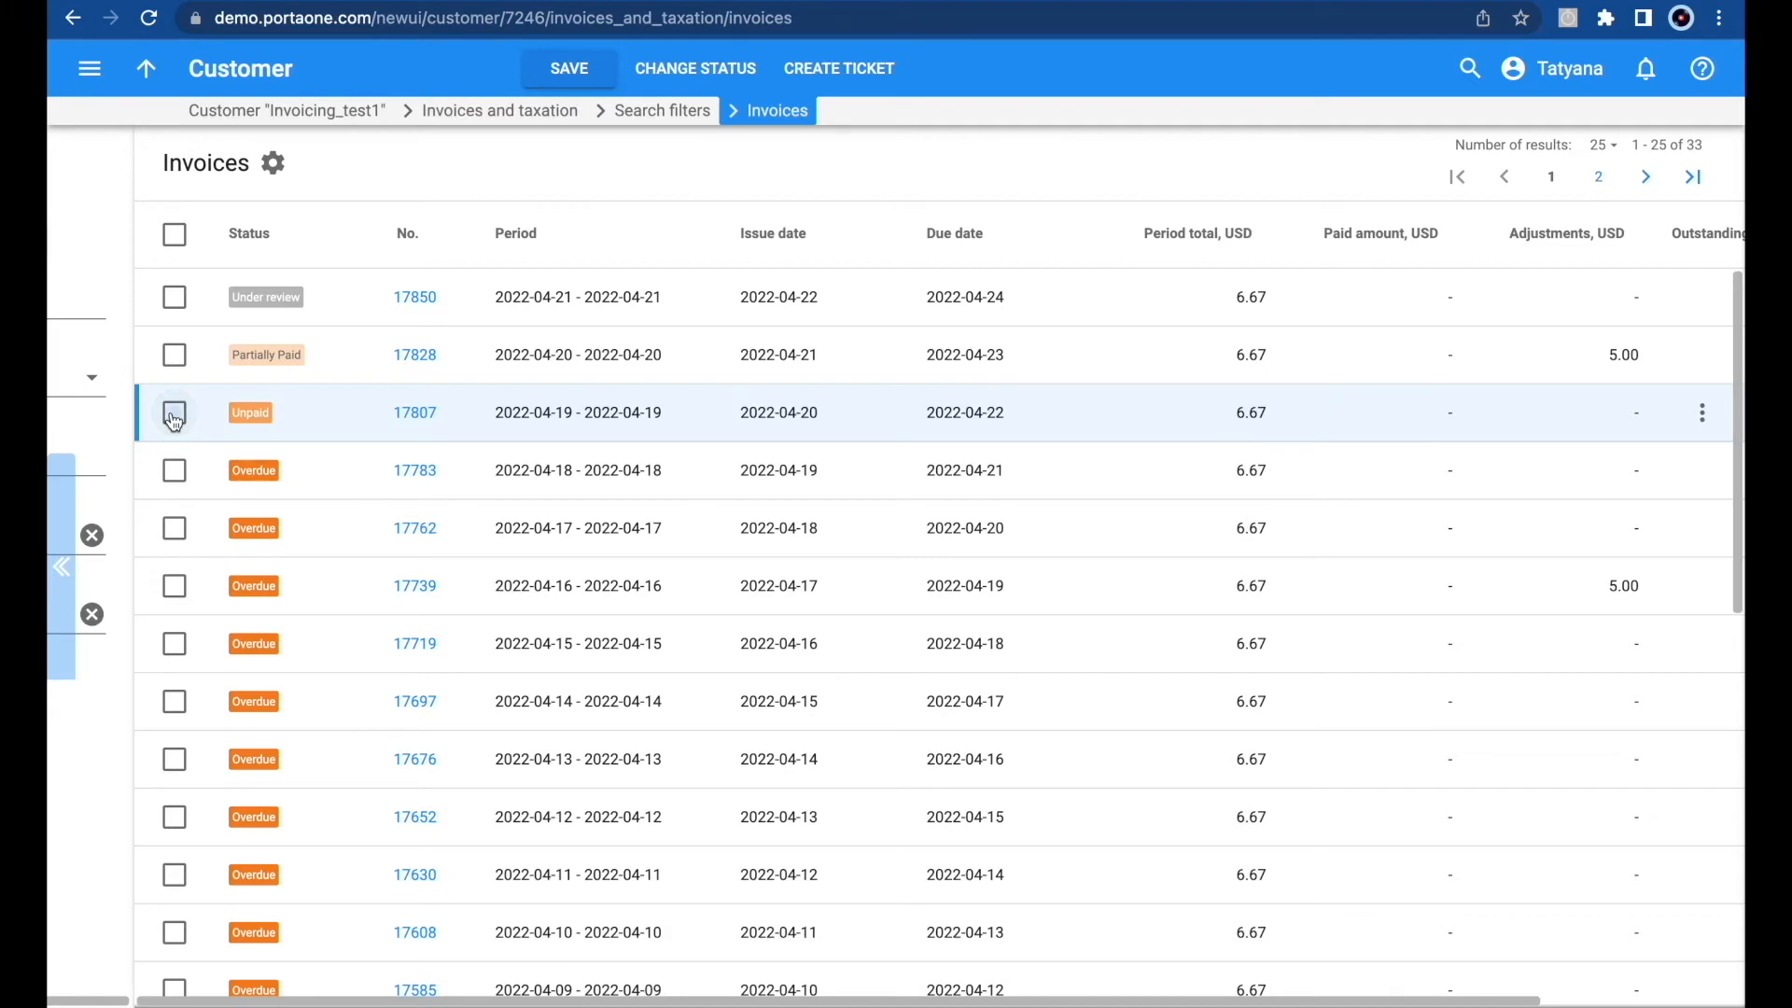
left_click(174, 416)
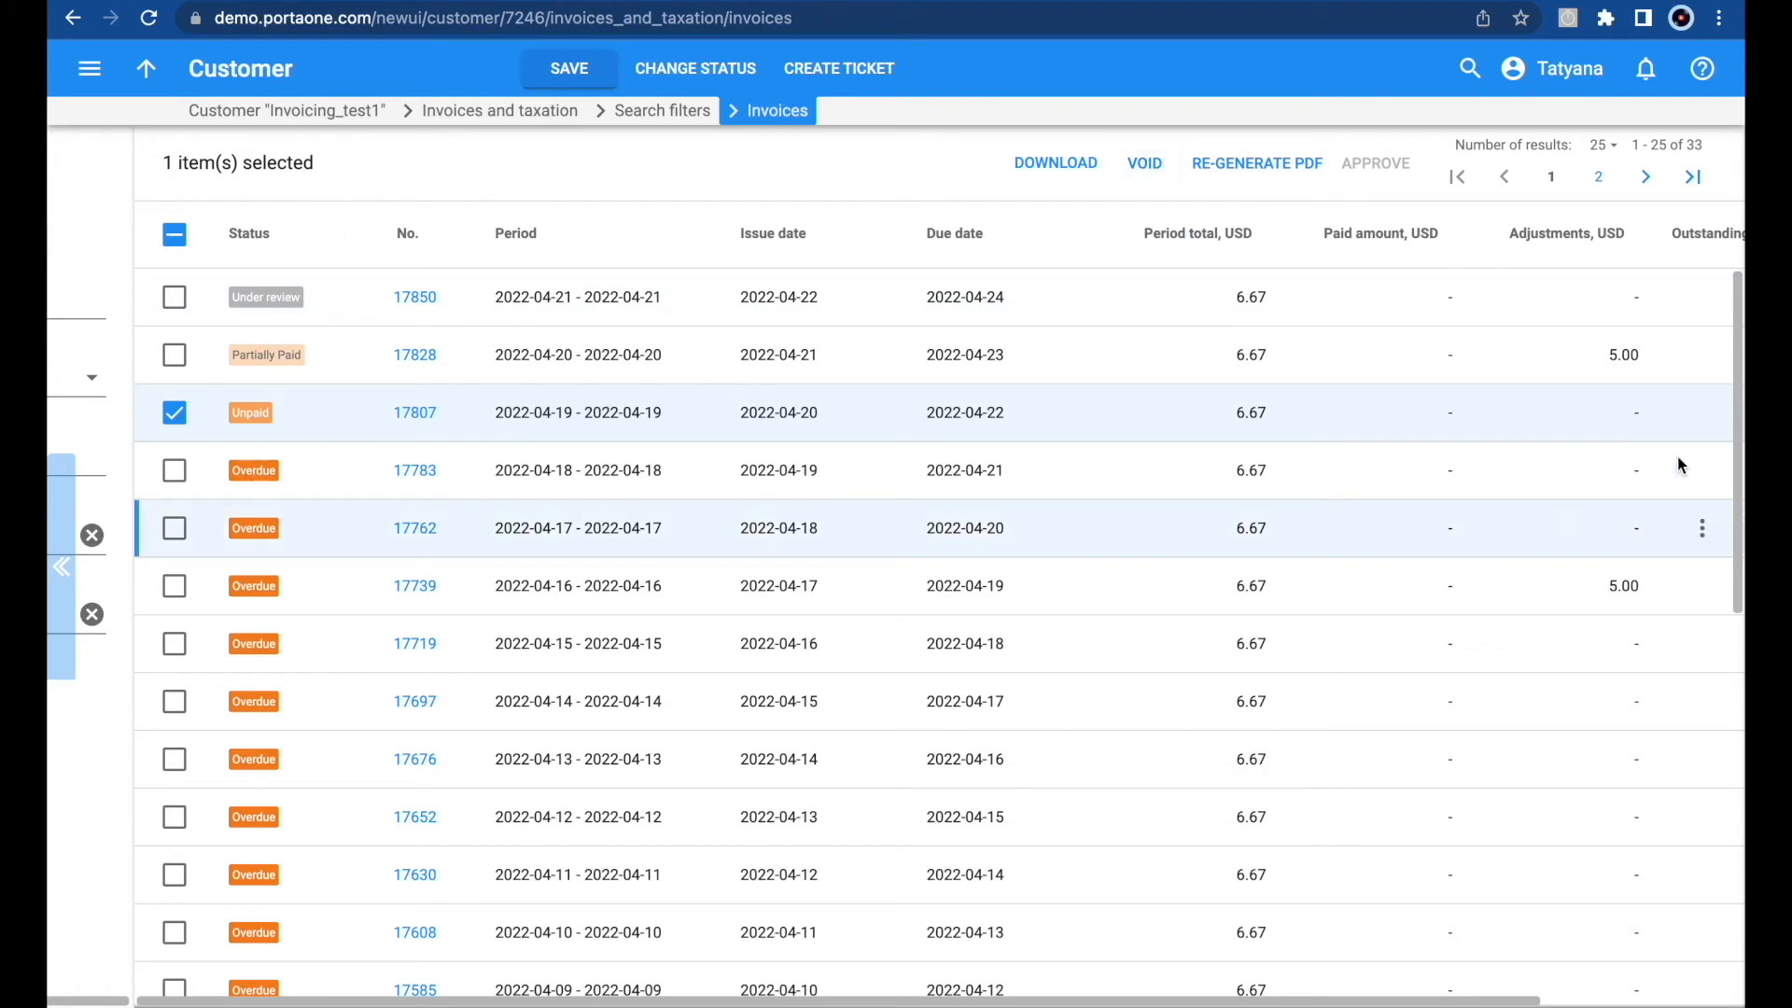
left_click(1711, 413)
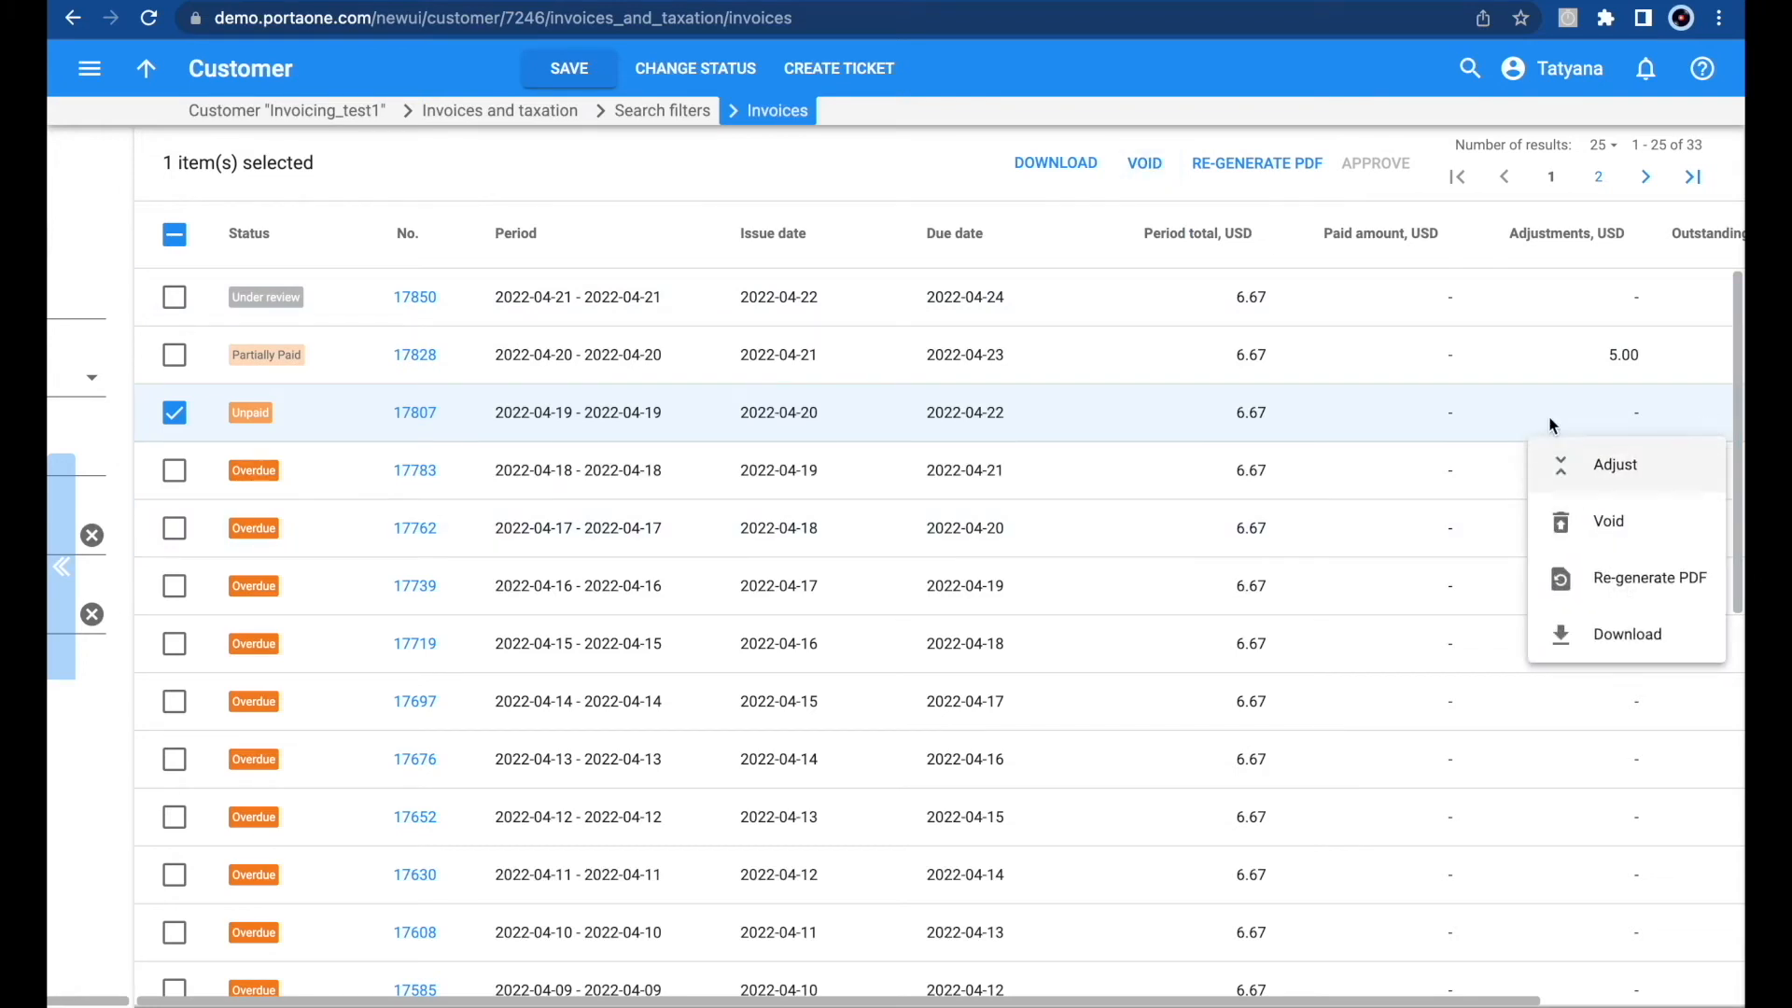
left_click(1147, 171)
left_click(1147, 168)
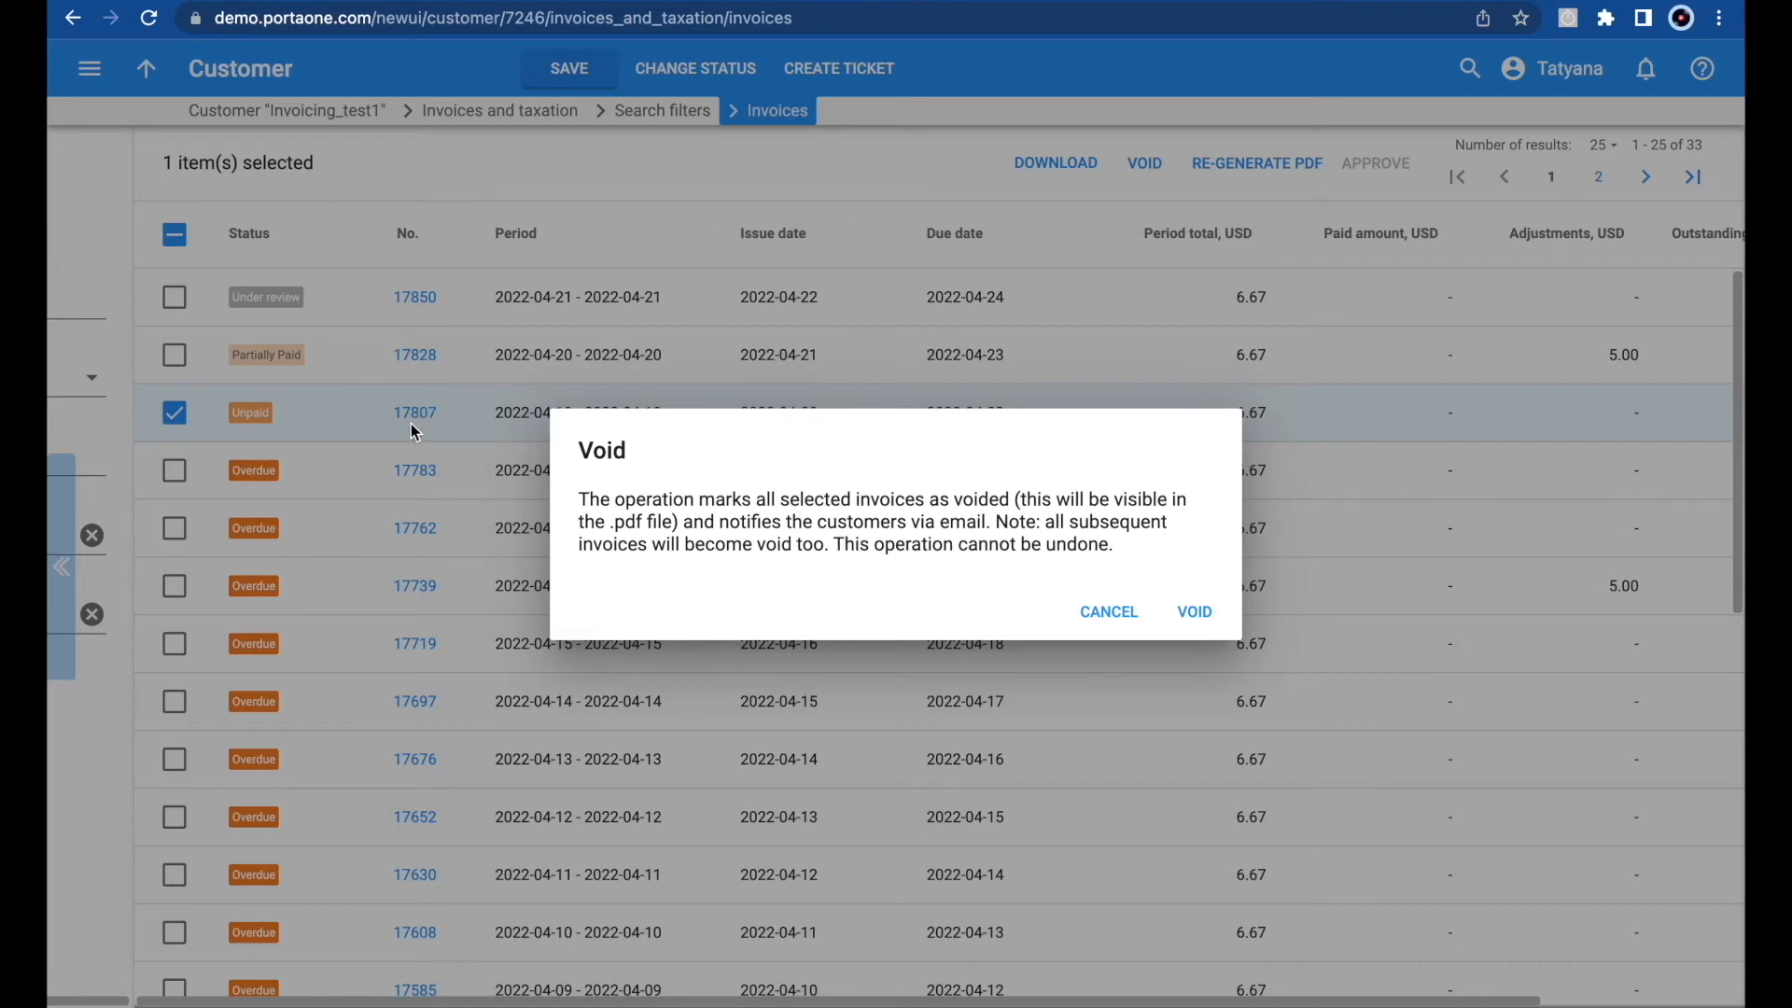
left_click(1198, 611)
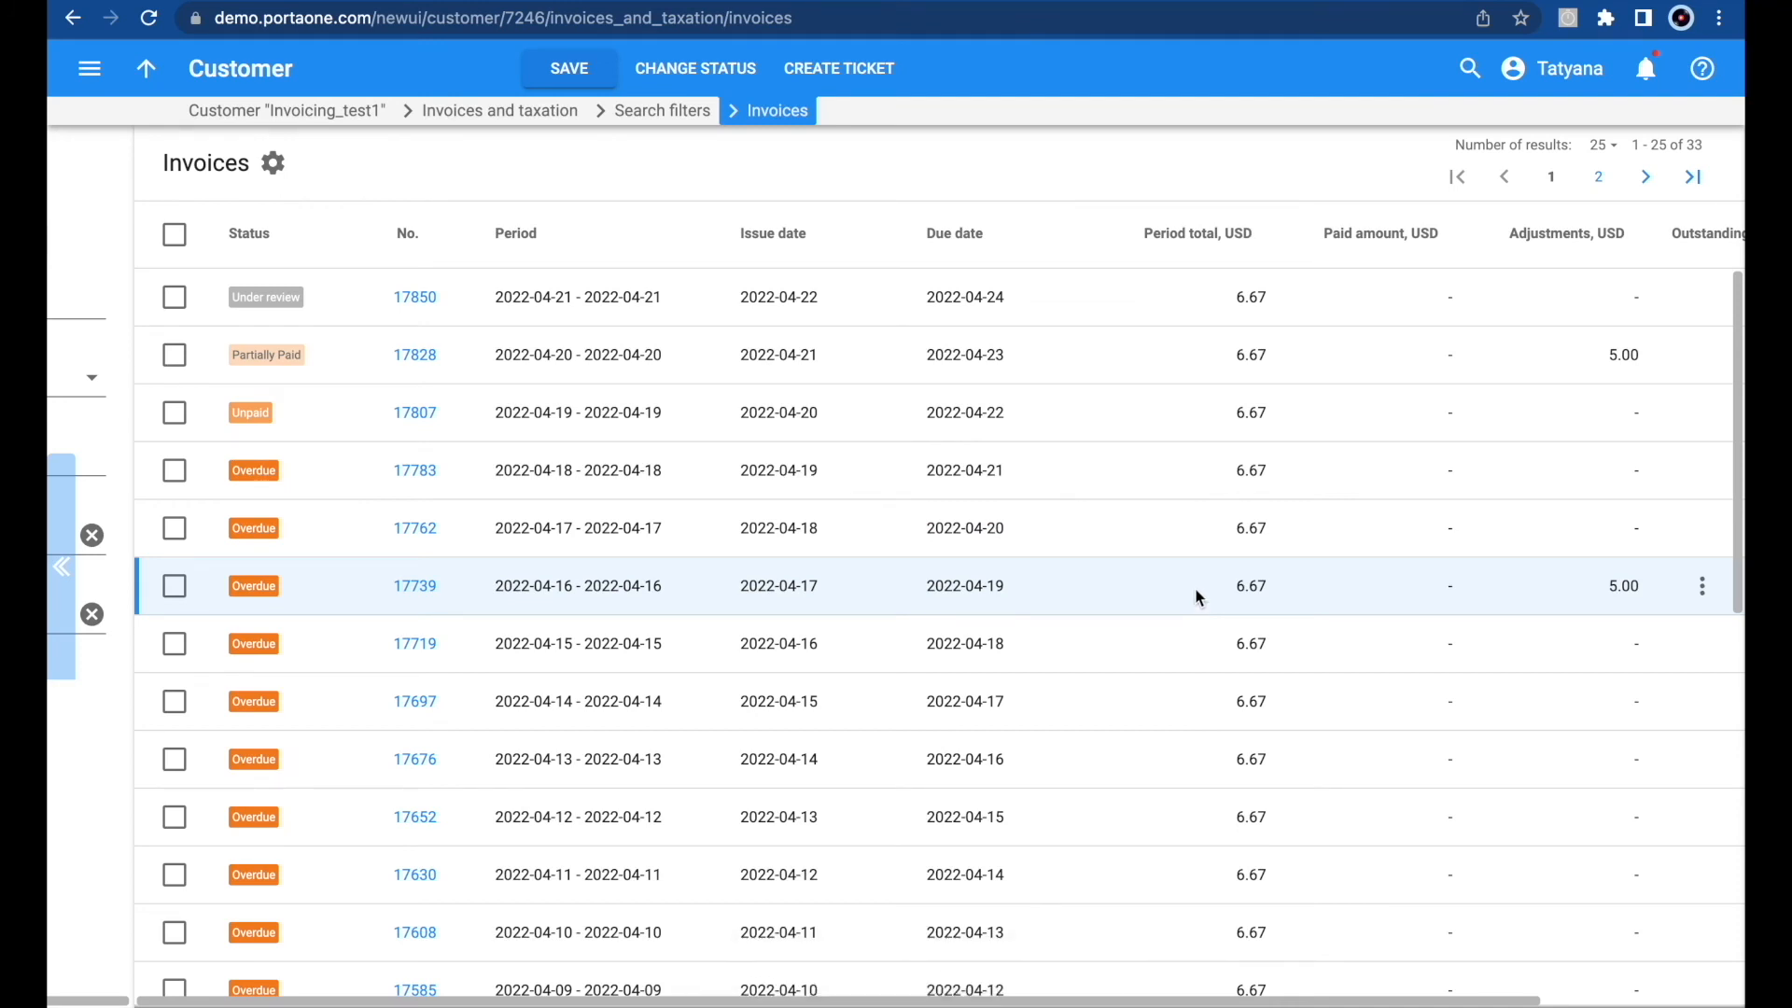
Reload the invoices page, include void invoices in the search filters and apply the filters.
left_click(150, 19)
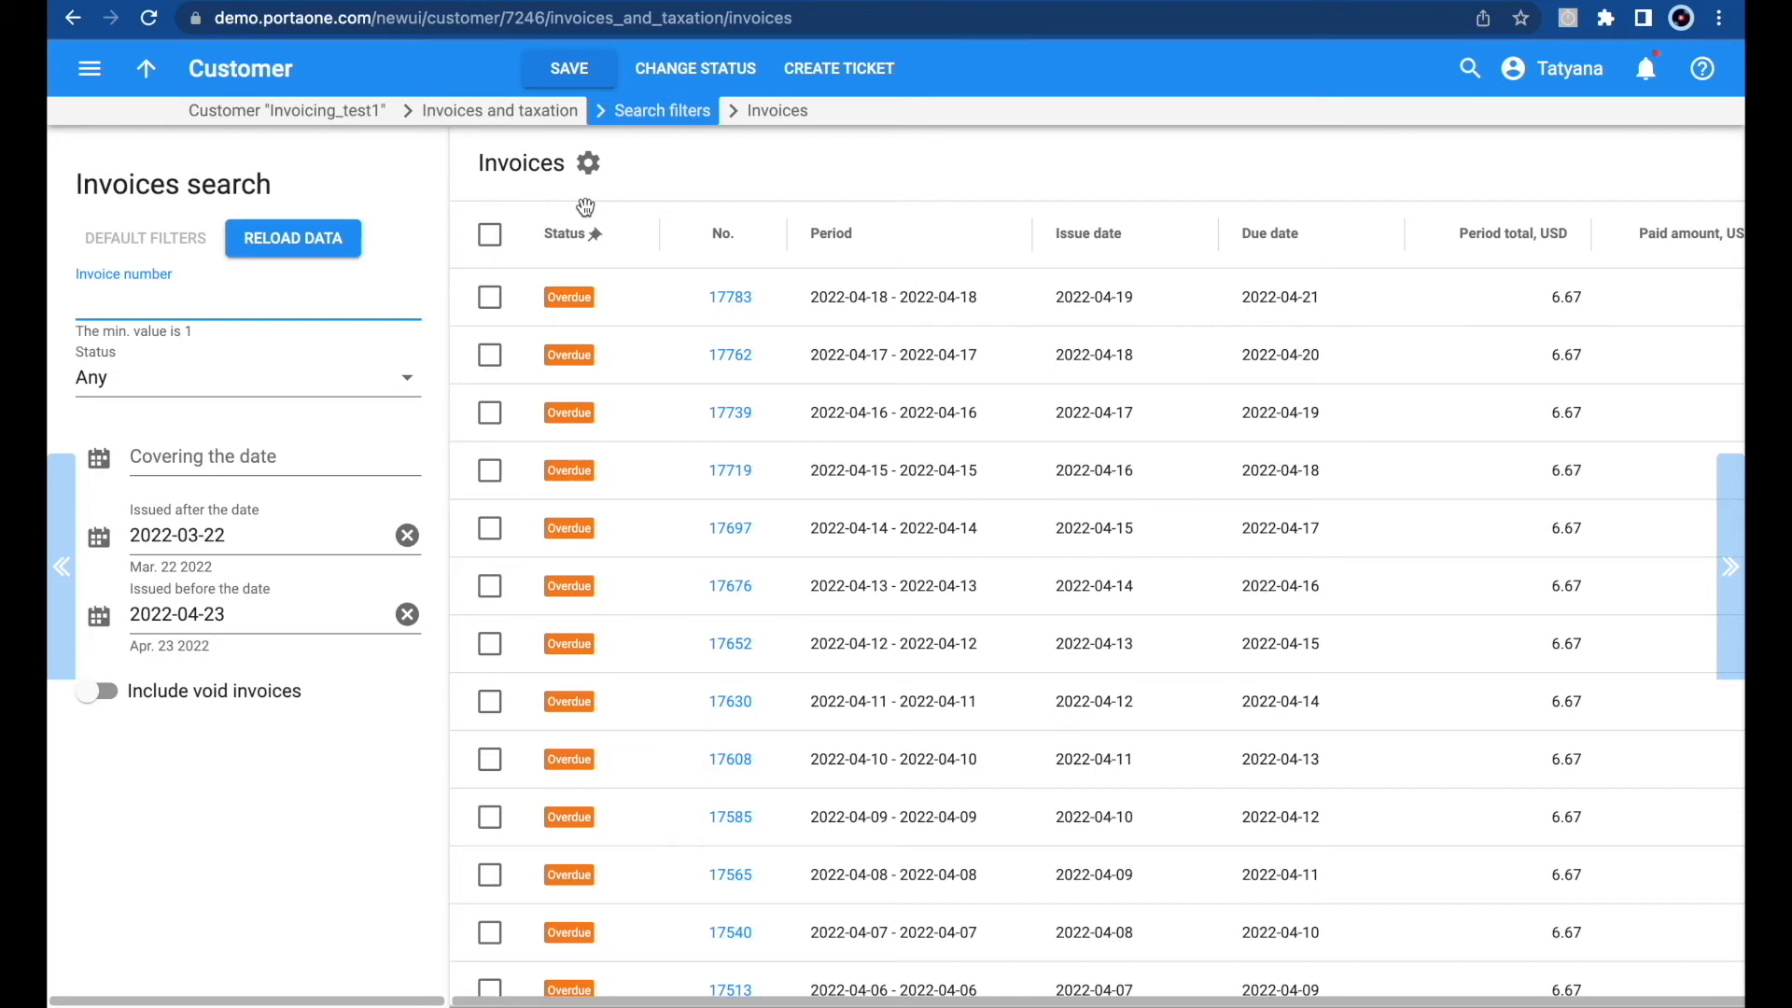
left_click(107, 696)
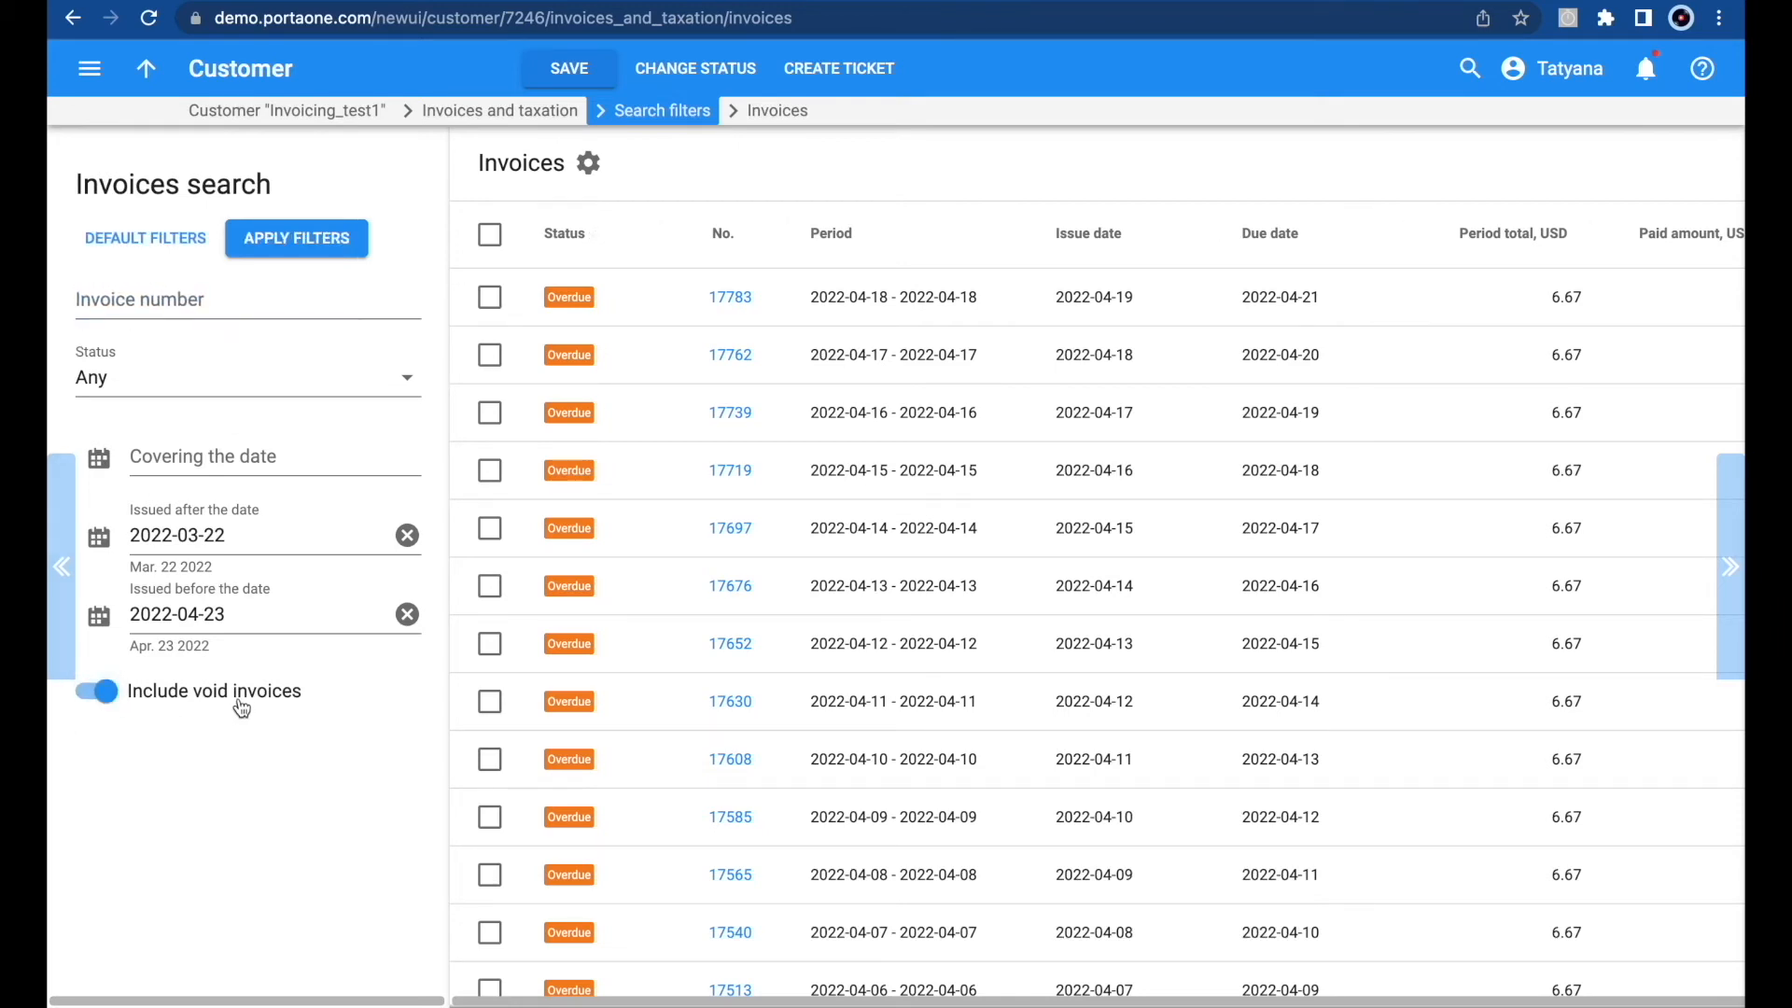
left_click(292, 238)
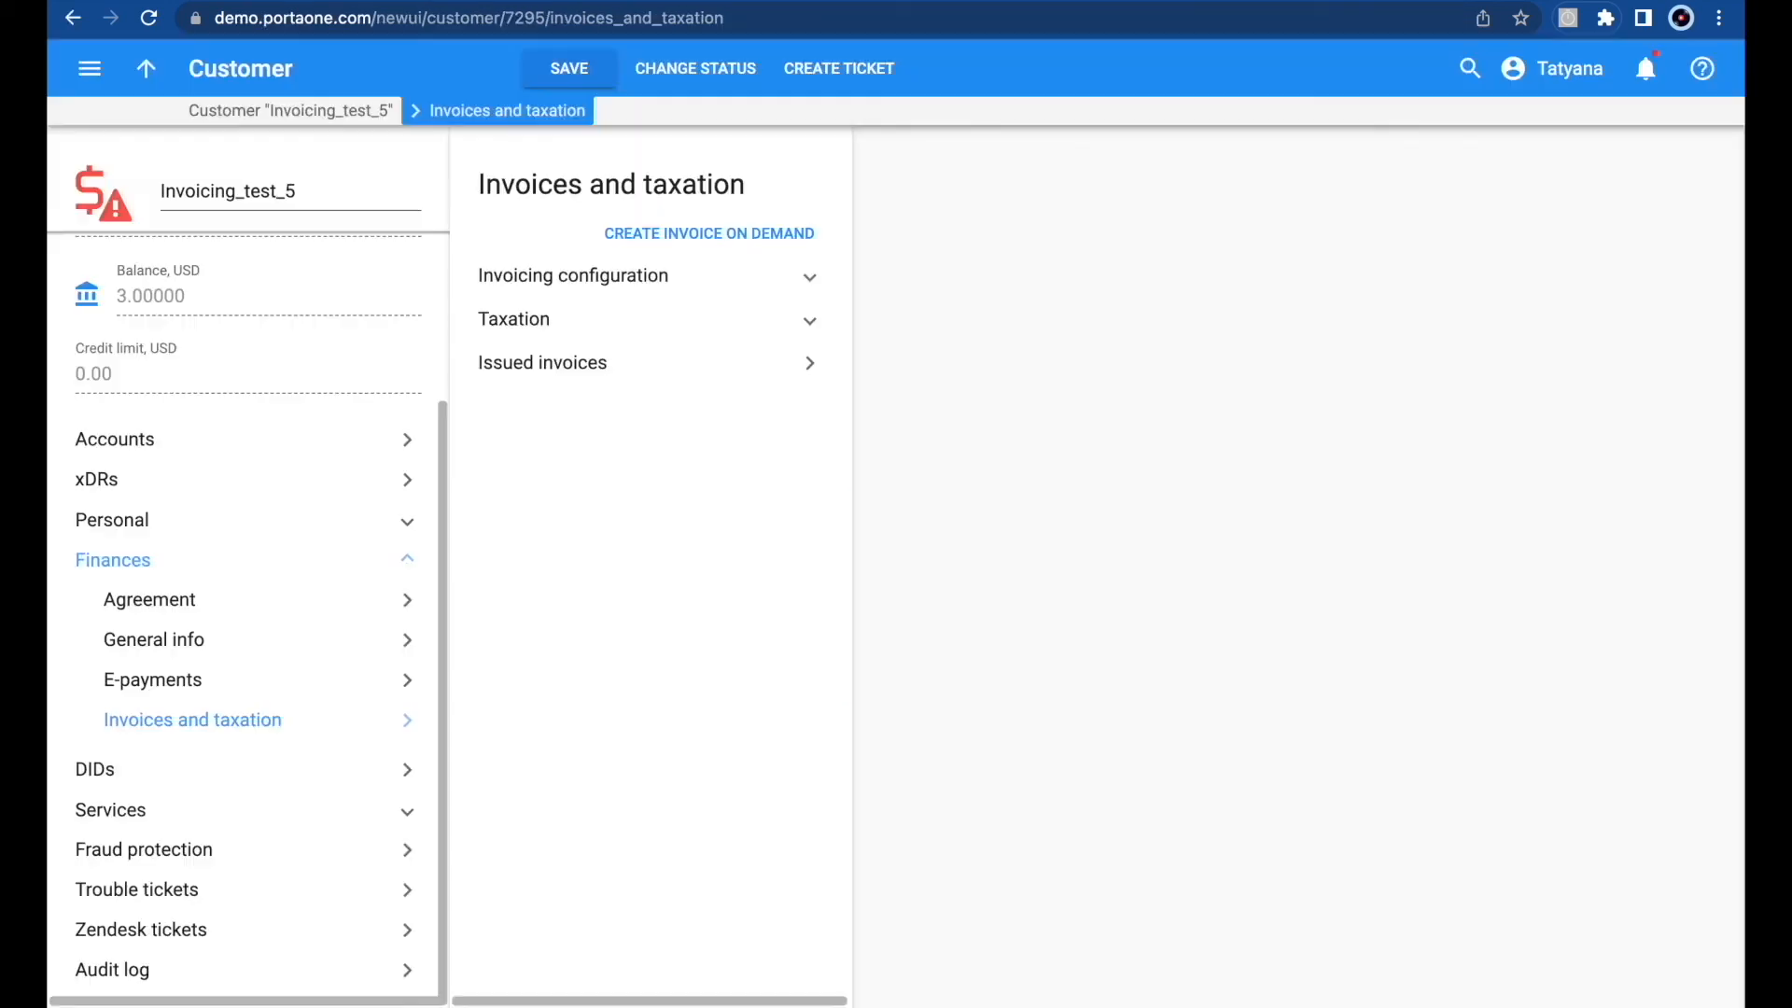
Open the second test customer's issued invoices, download the overdue invoice for 2022-04-01 and open its PDF.
left_click(653, 363)
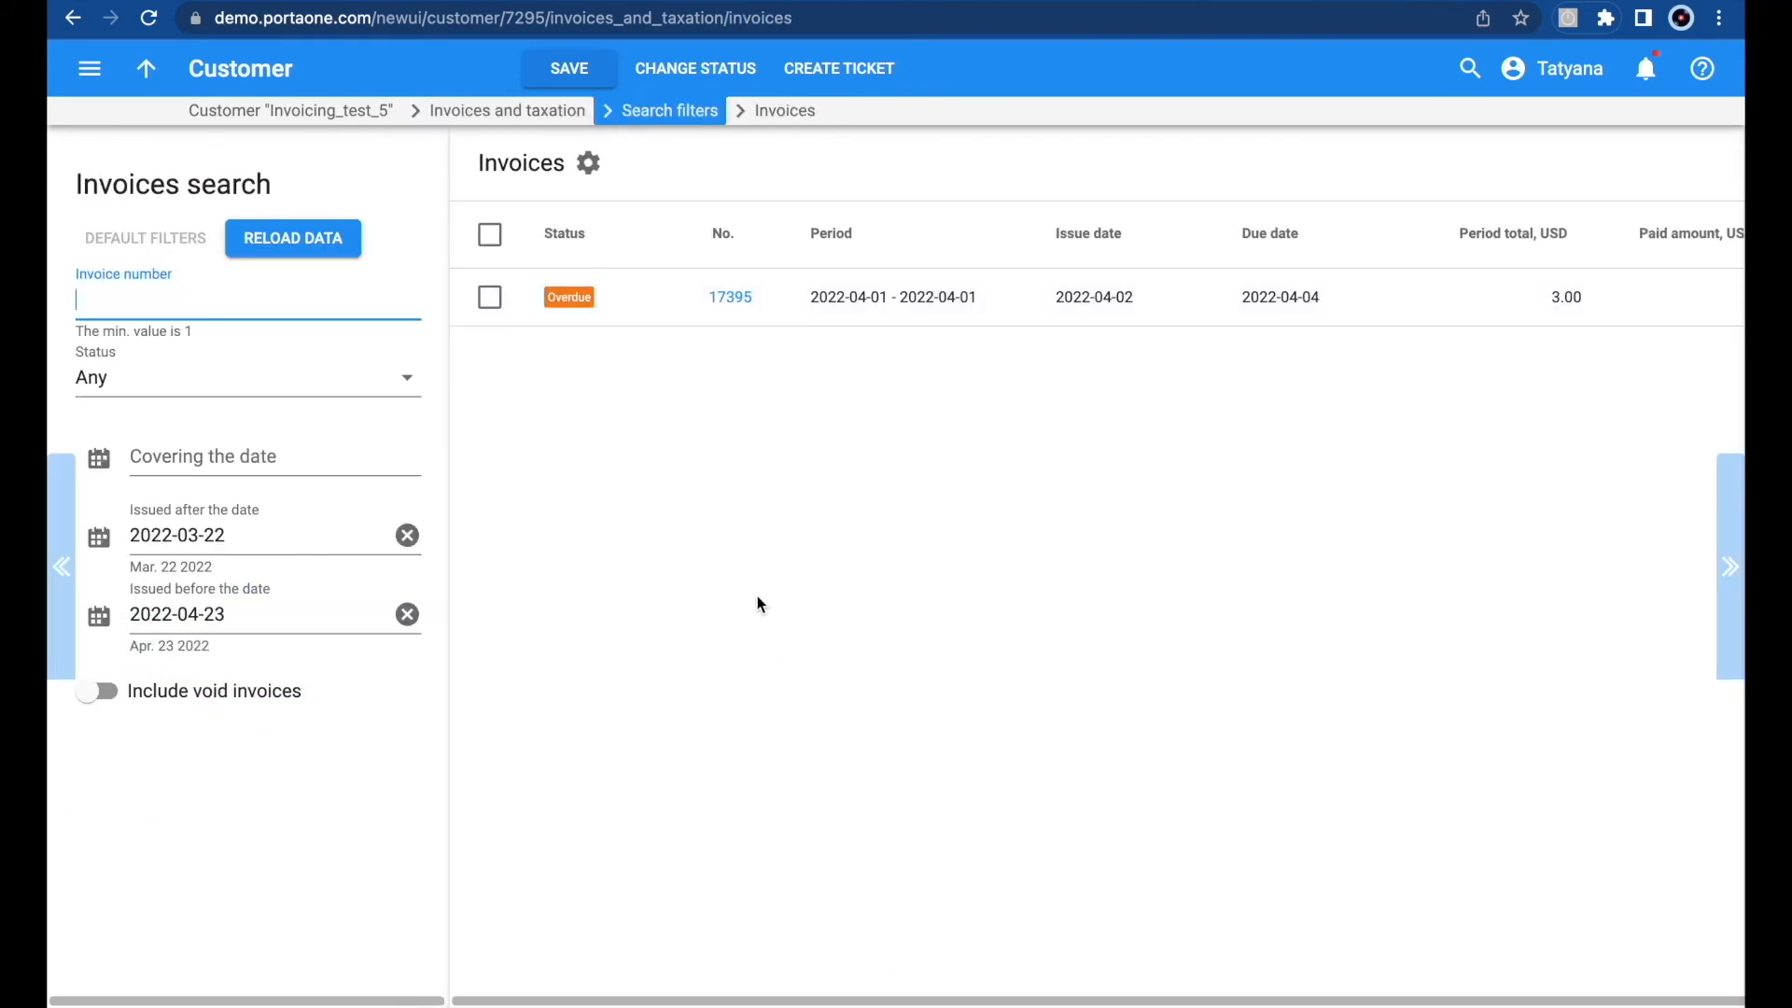
left_click(730, 299)
left_click(169, 995)
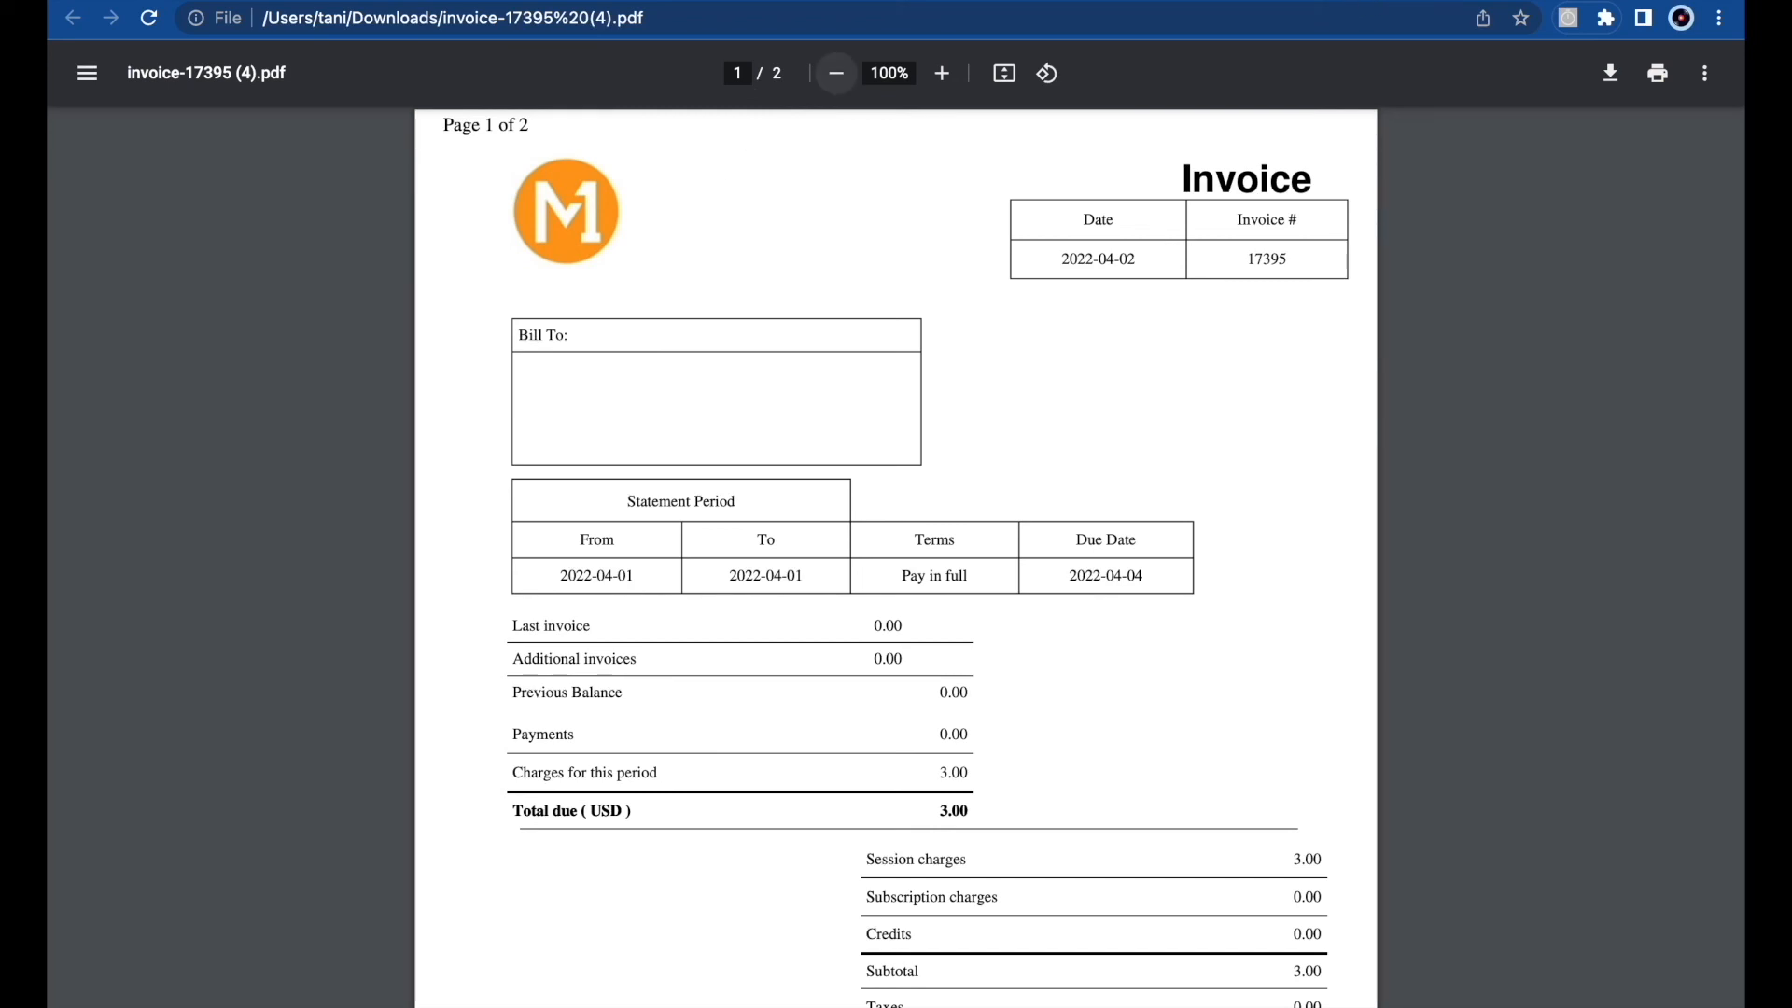
Return to the customer's invoicing configuration, set the regular invoice template to "iPaaS new (As defined by the customer class)" and save the customer.
left_click(1400, 2)
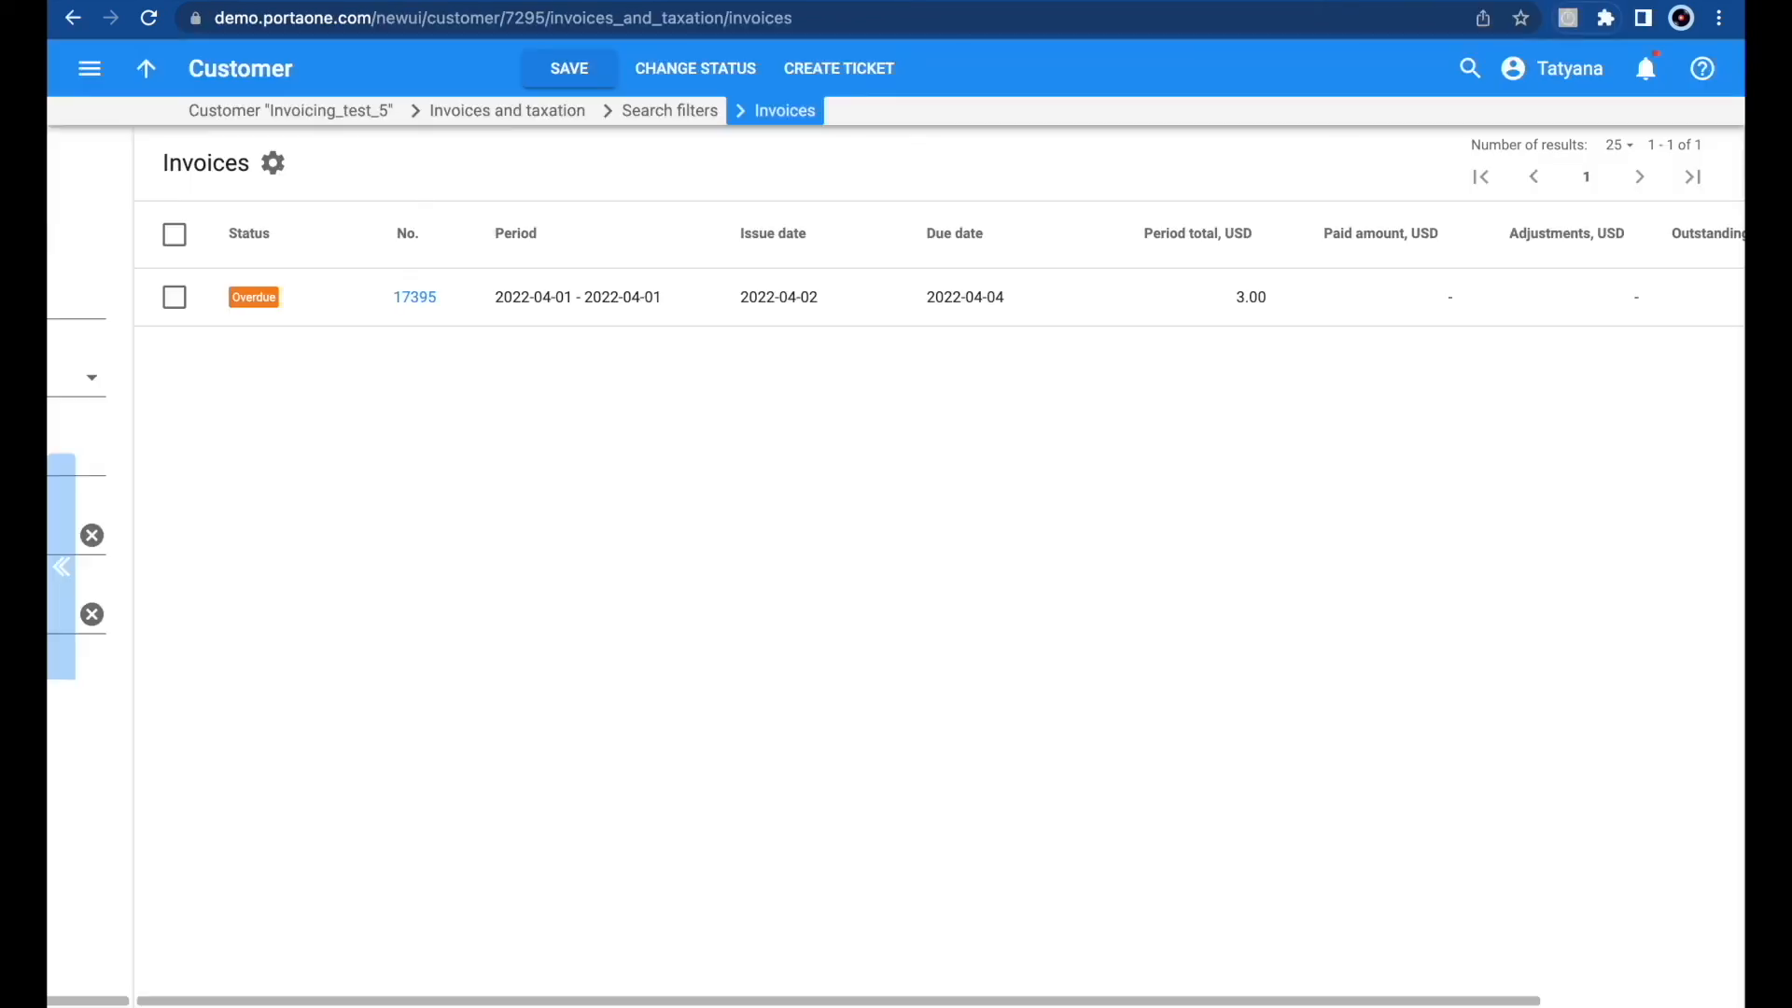
left_click(61, 566)
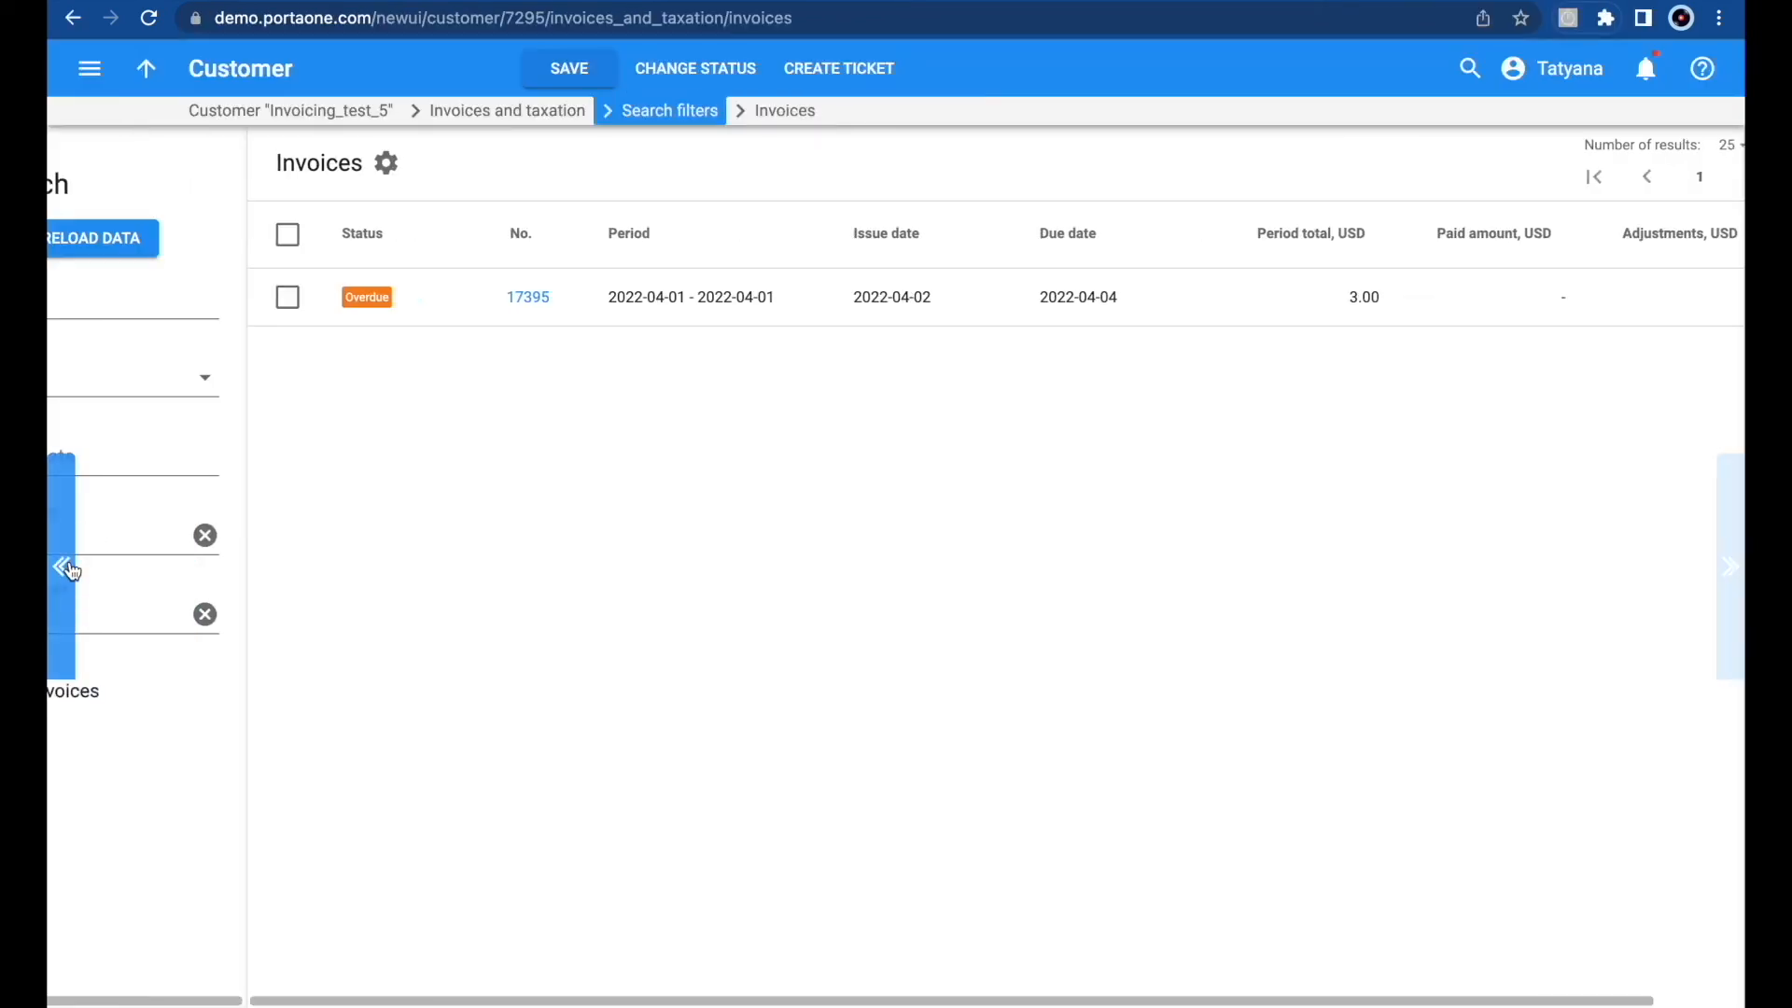
left_click(523, 112)
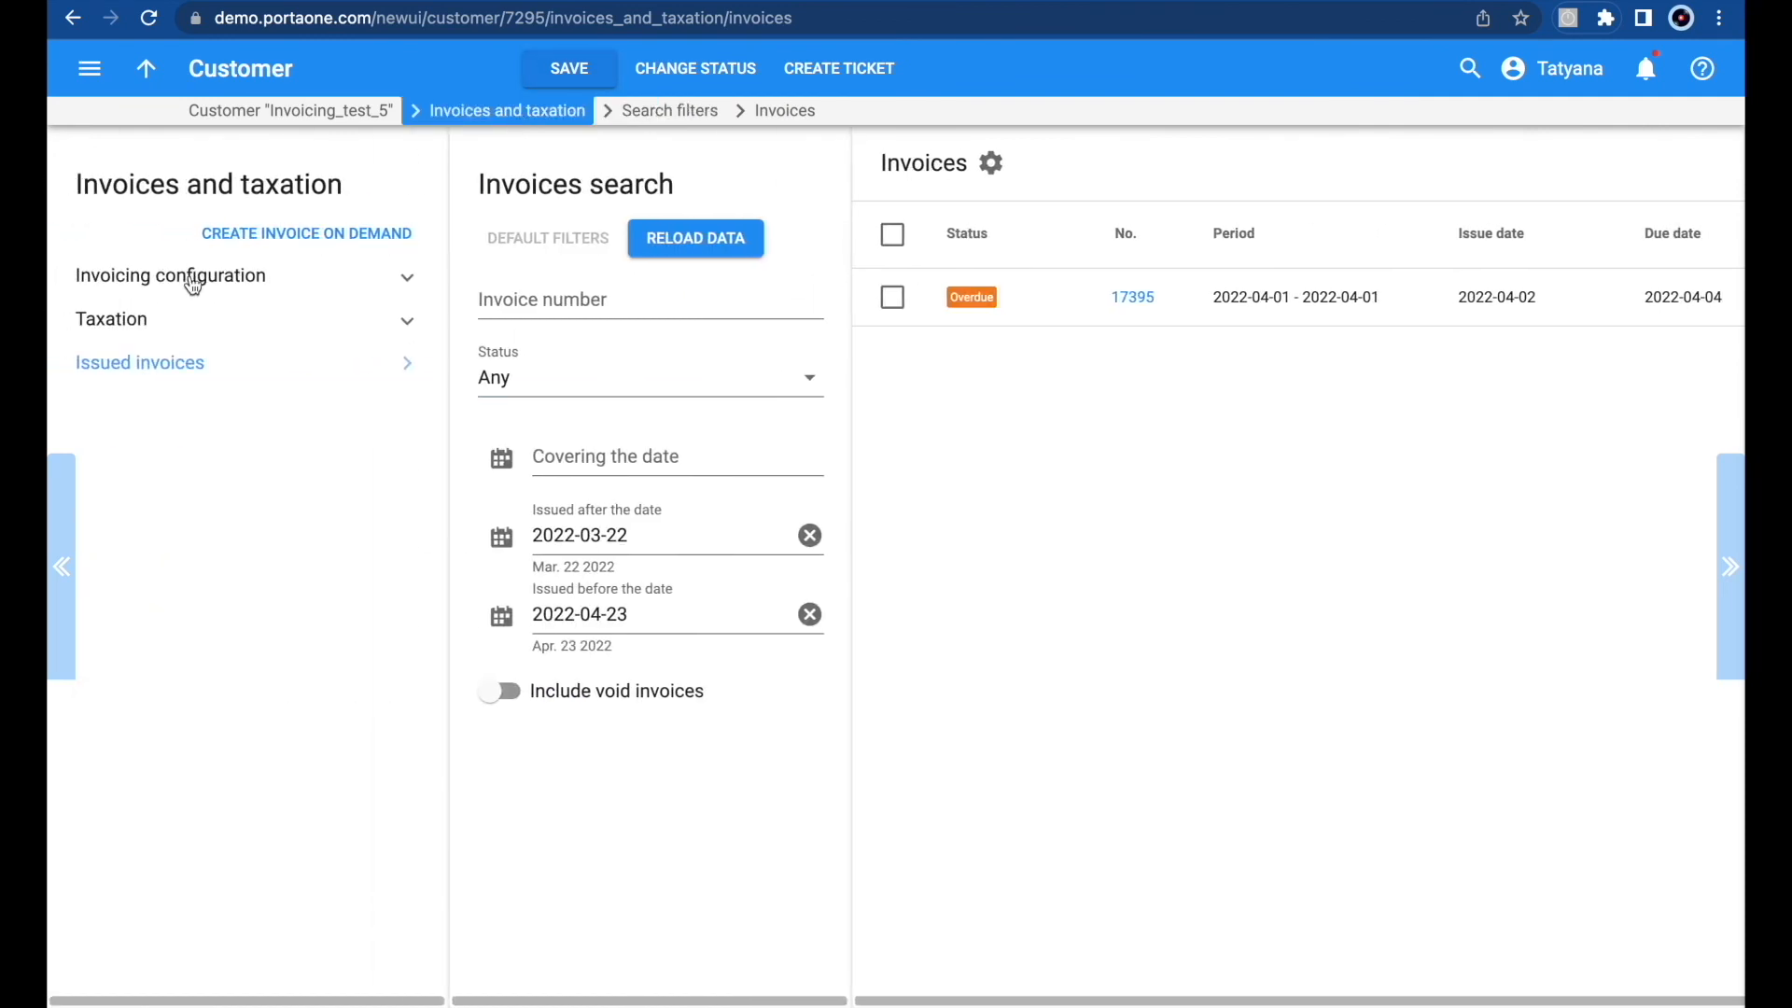
left_click(247, 289)
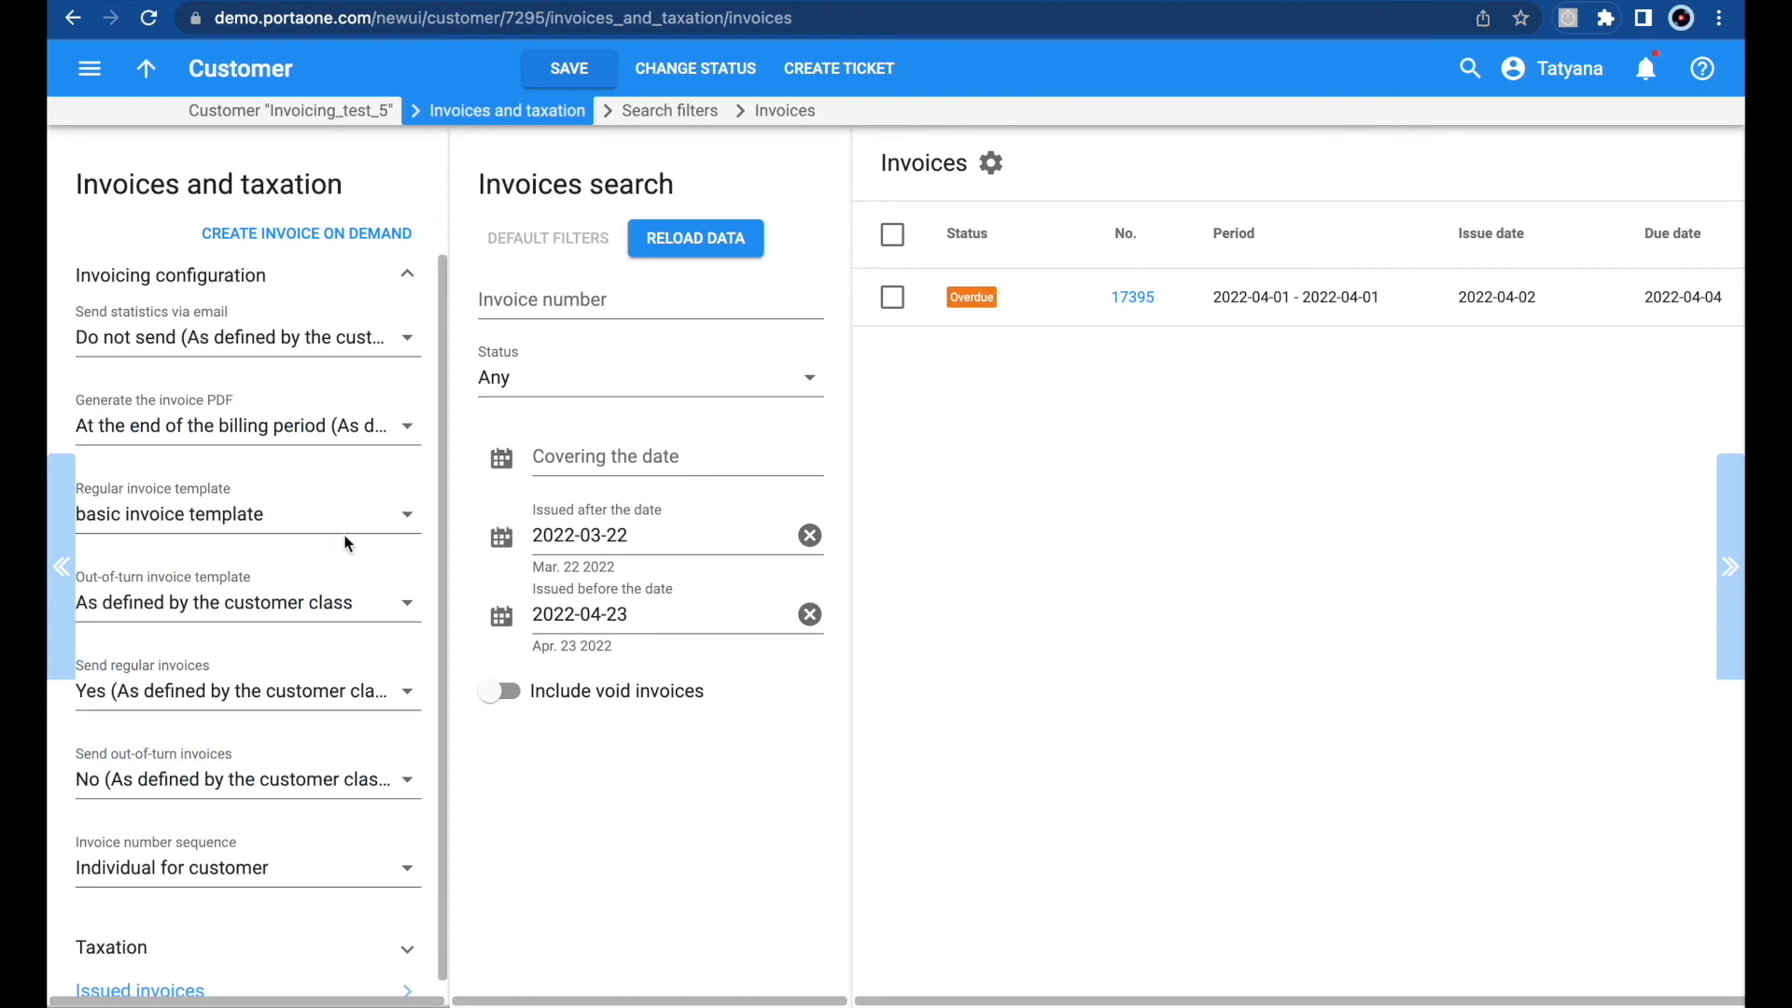
left_click(405, 515)
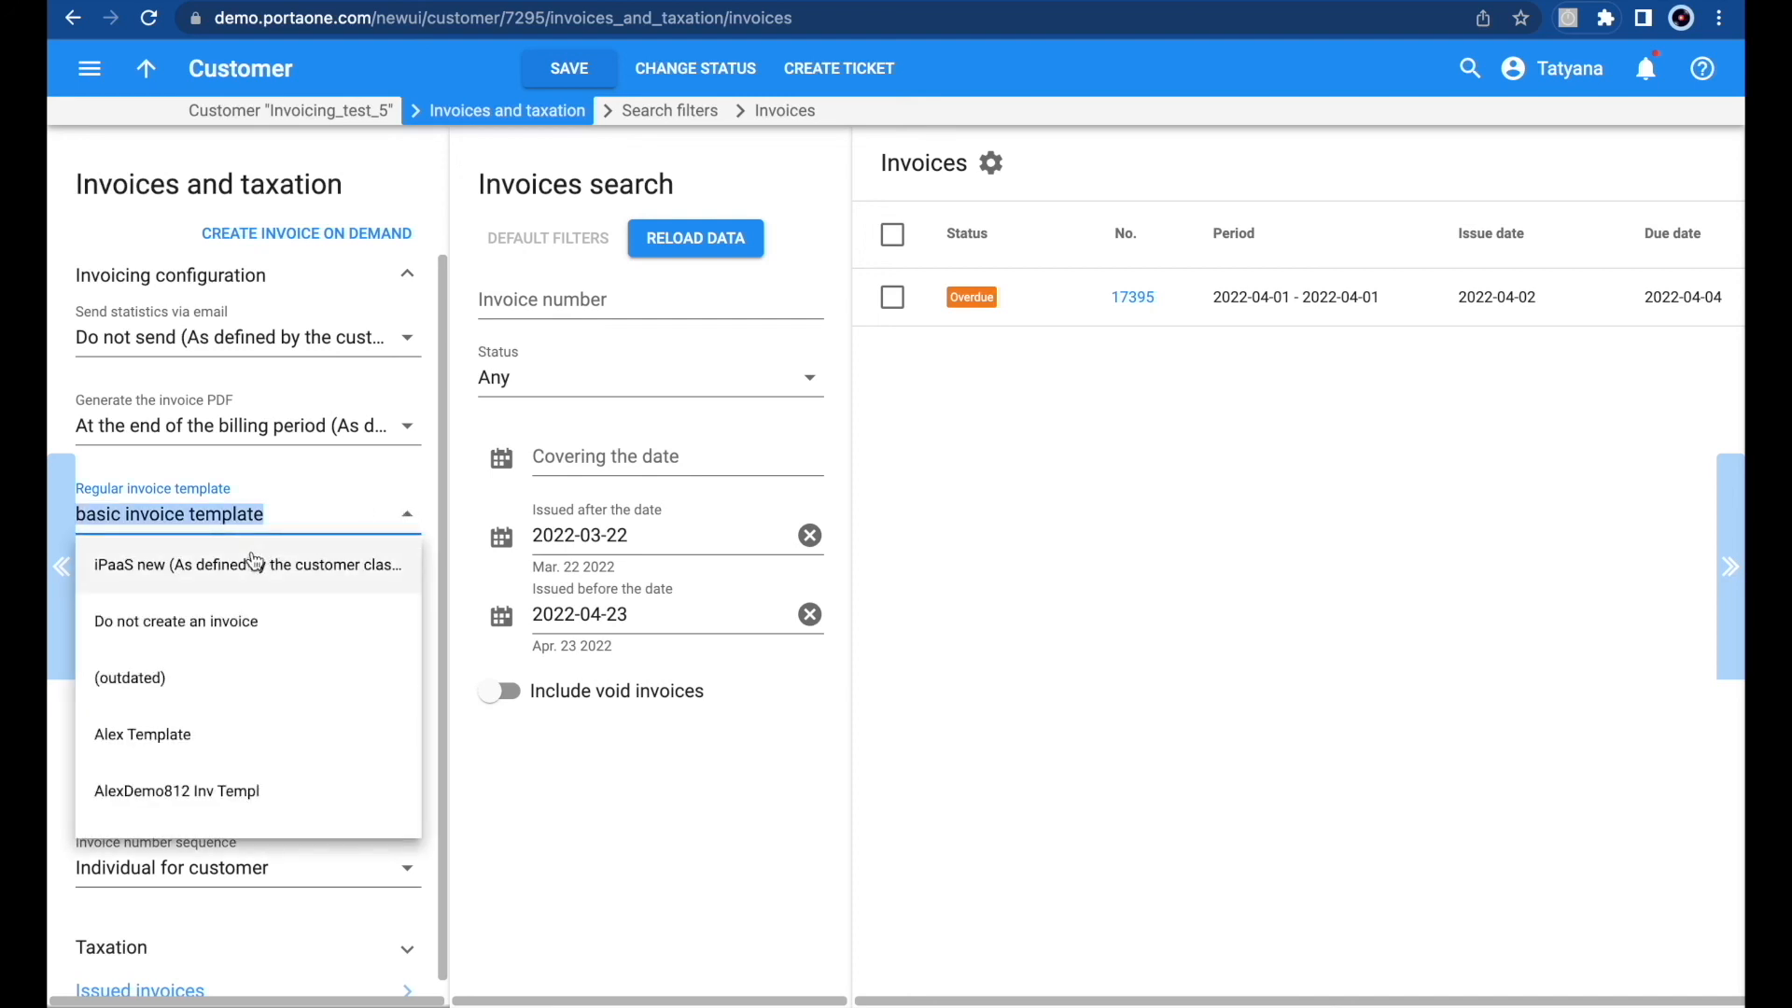
left_click(177, 572)
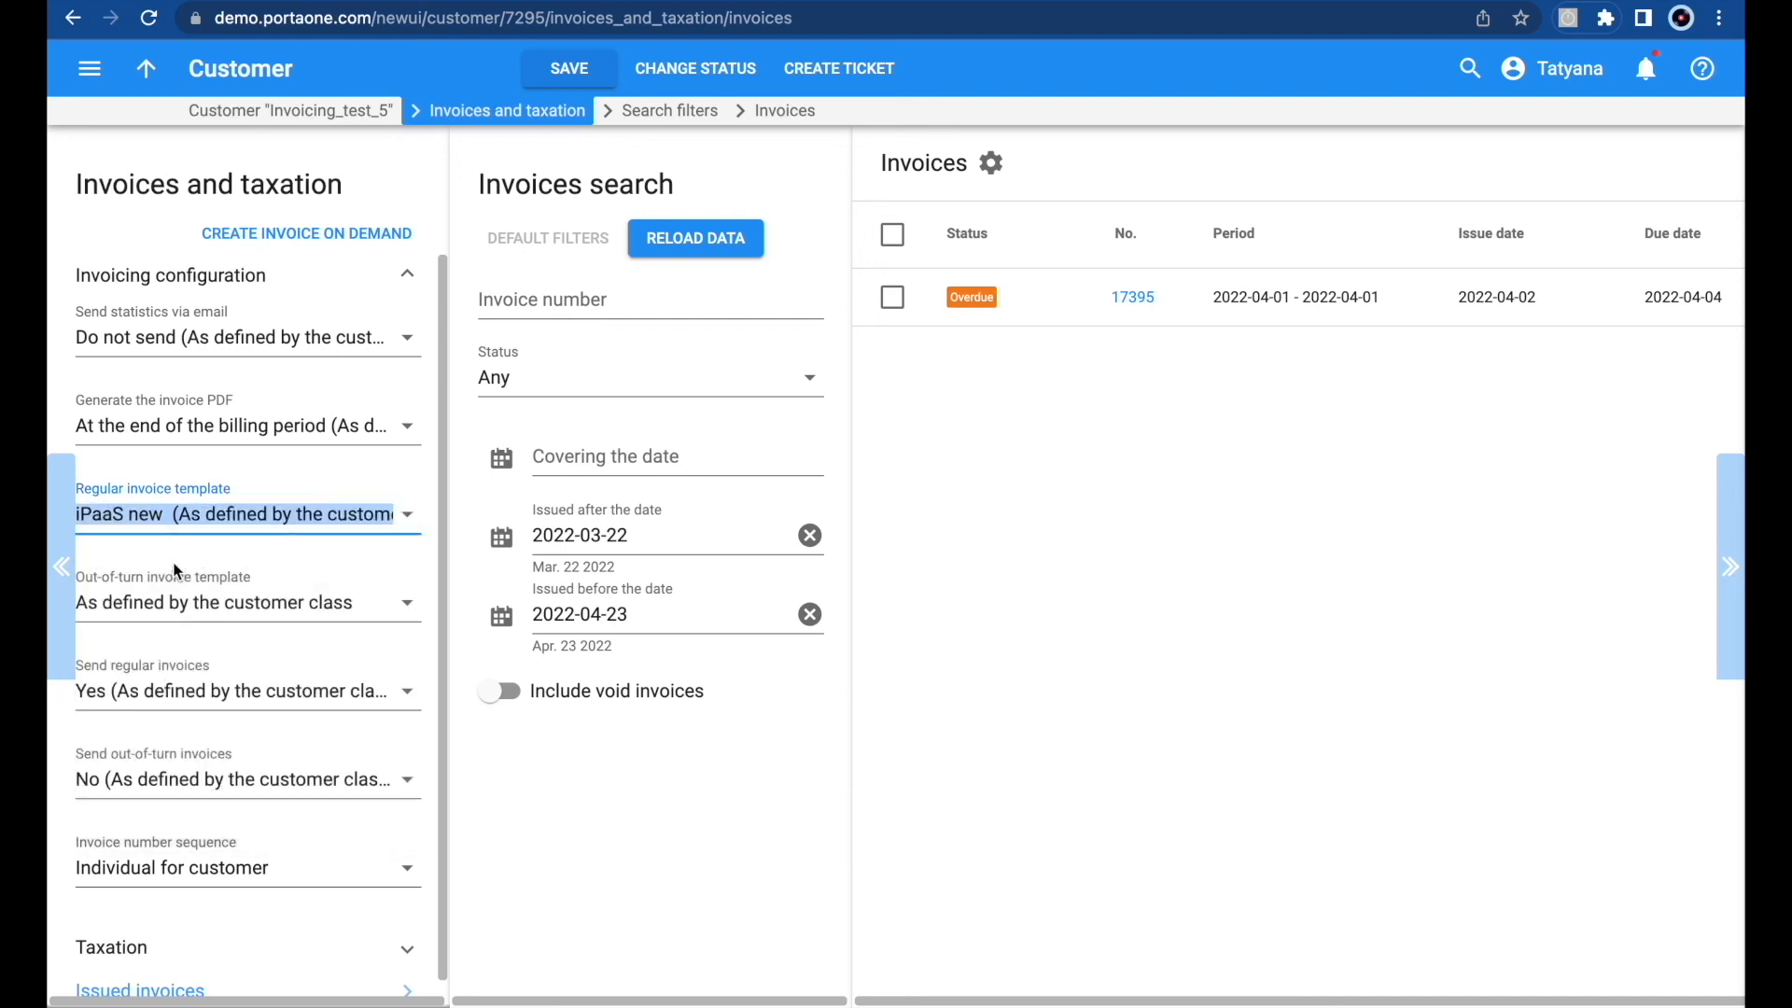
left_click(565, 77)
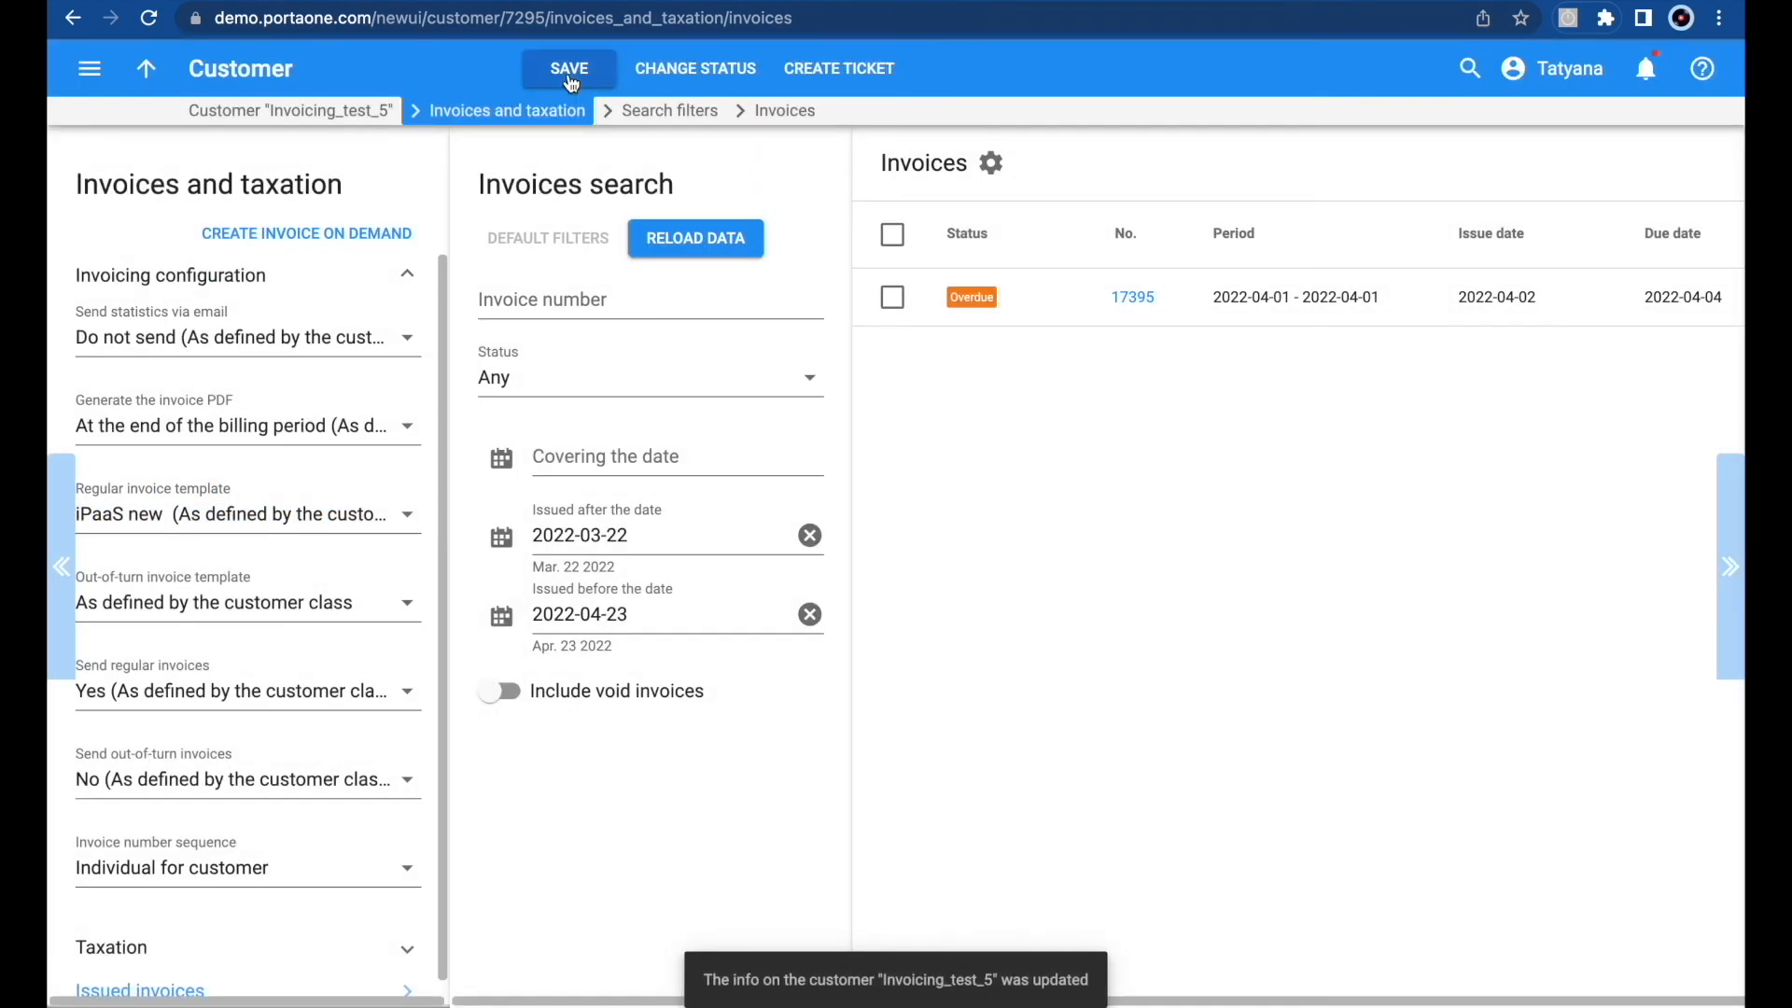
Re-generate the PDF of the overdue invoice for 2022-04-01, confirming the operation, and download and open the re-created file.
left_click(893, 299)
left_click(1267, 168)
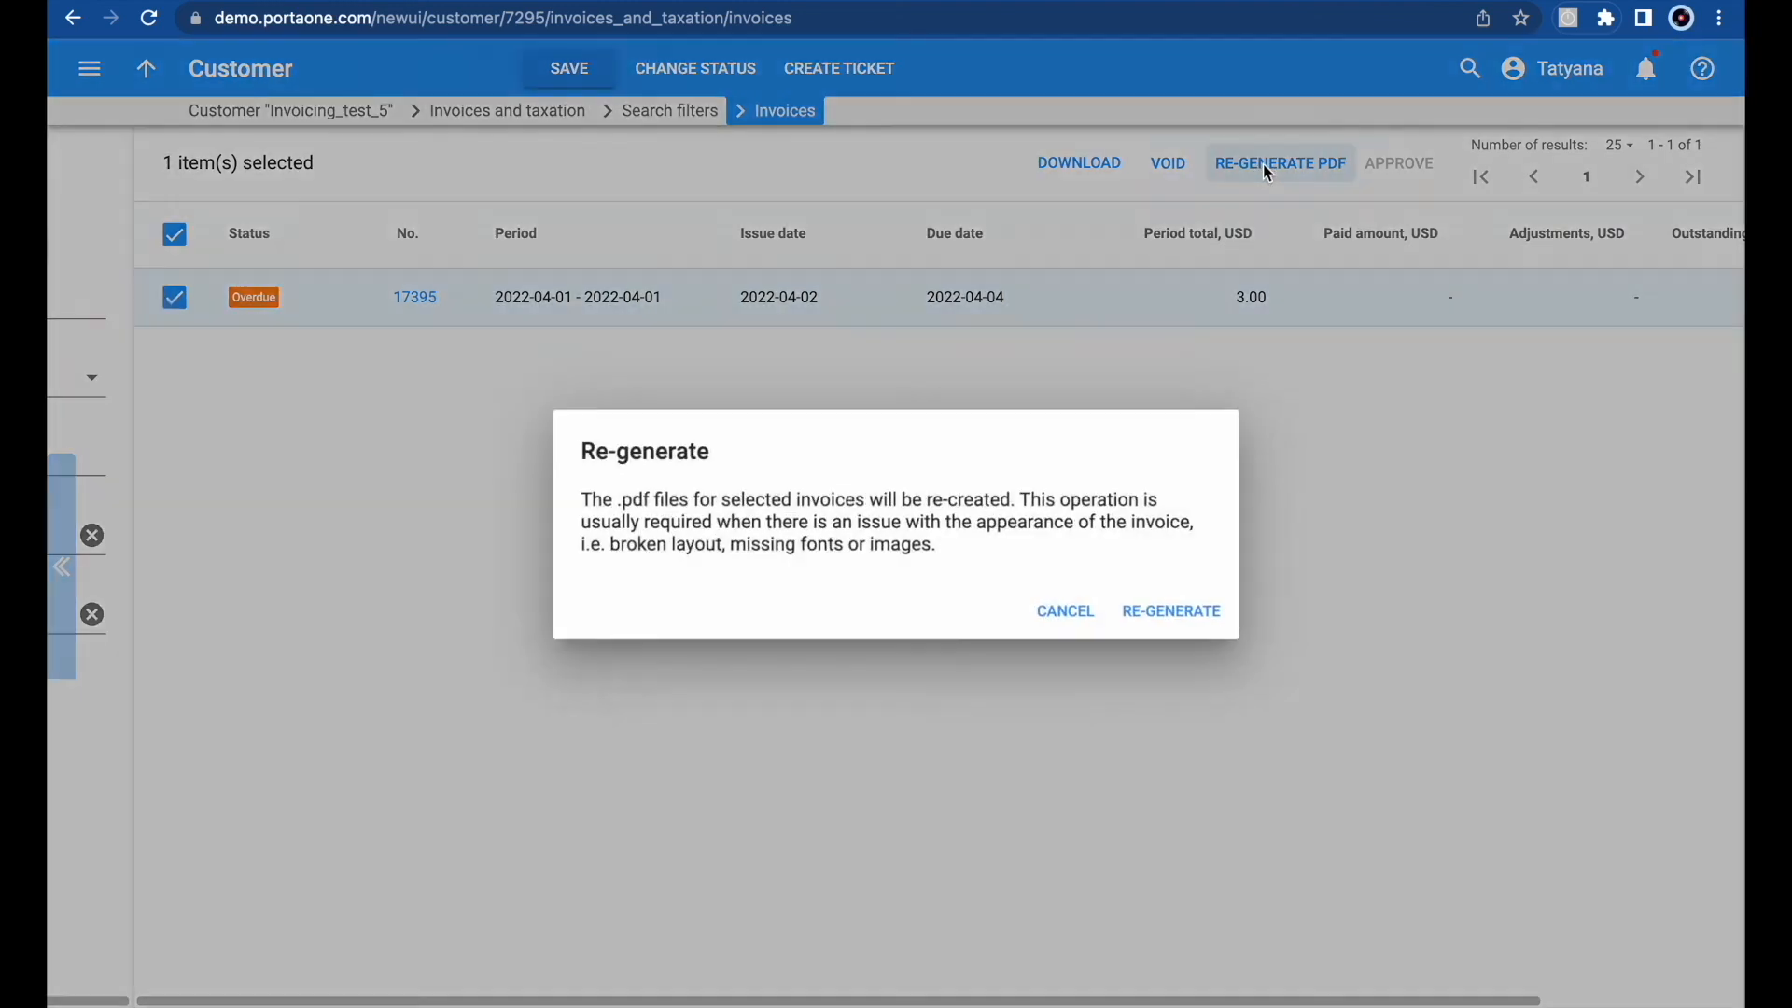
left_click(1181, 609)
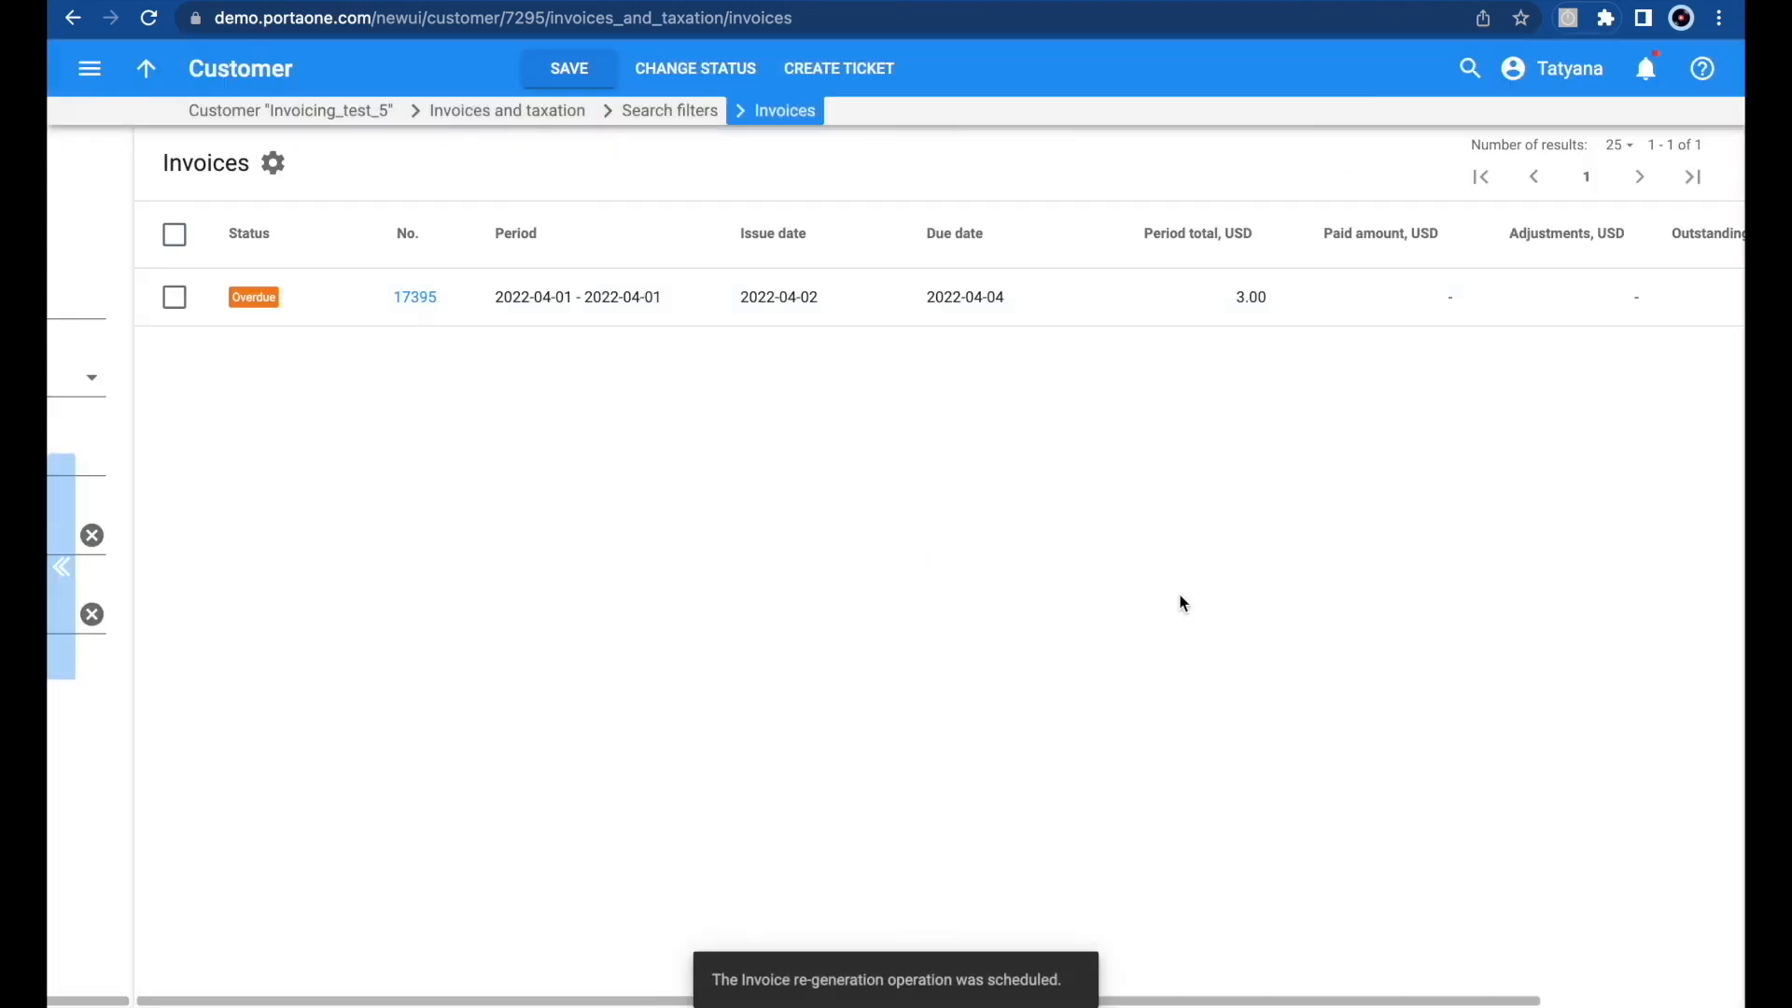
left_click(415, 298)
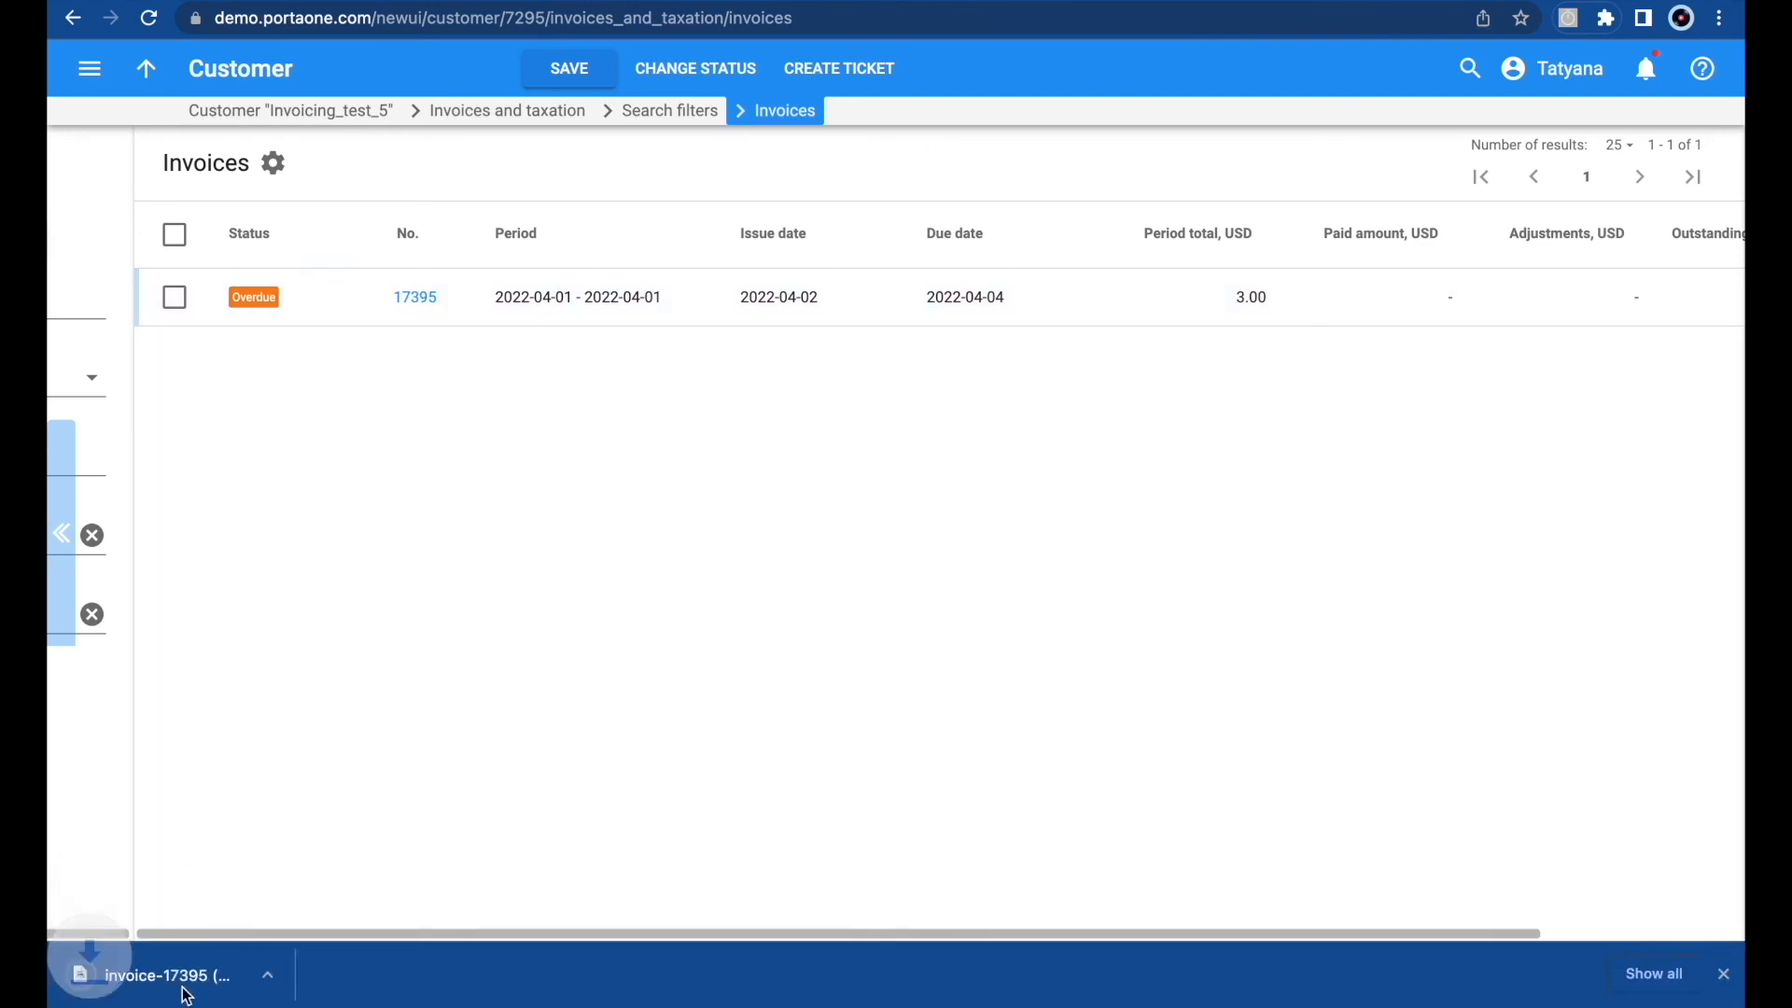
left_click(150, 982)
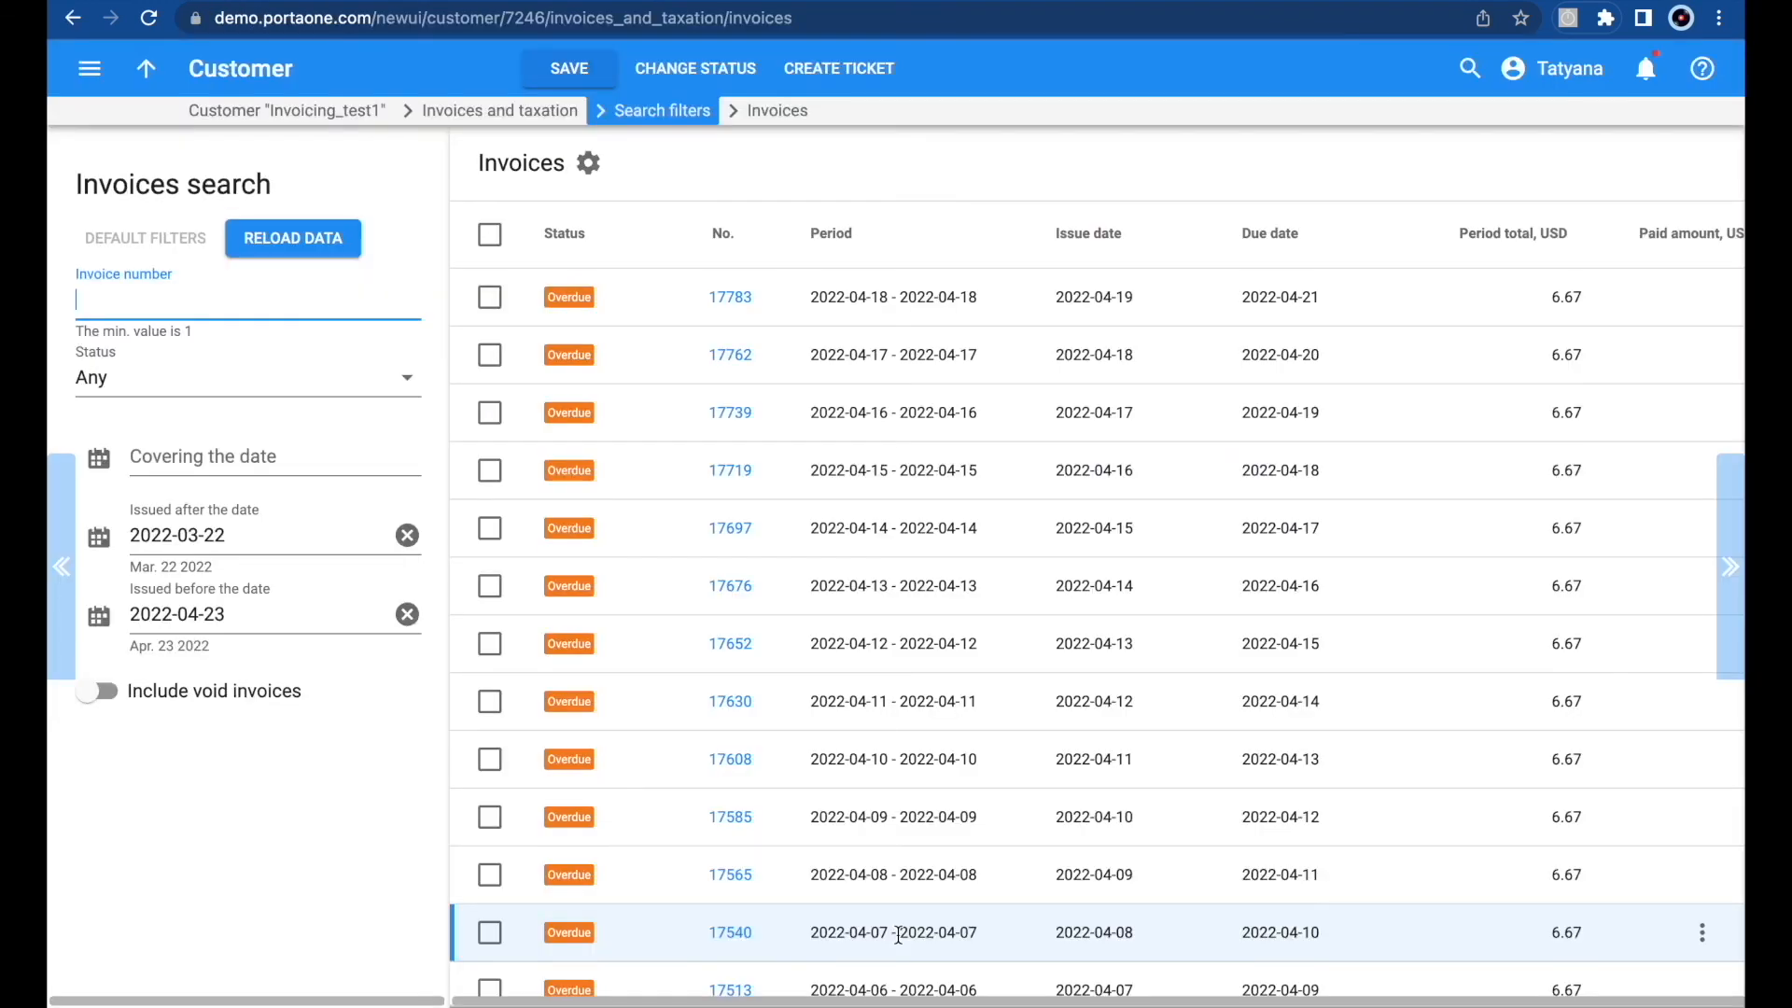
Select the first test customer's four overdue invoices for 2022-04-15 through 2022-04-18 and re-generate their PDFs in bulk, confirming the operation.
left_click(489, 297)
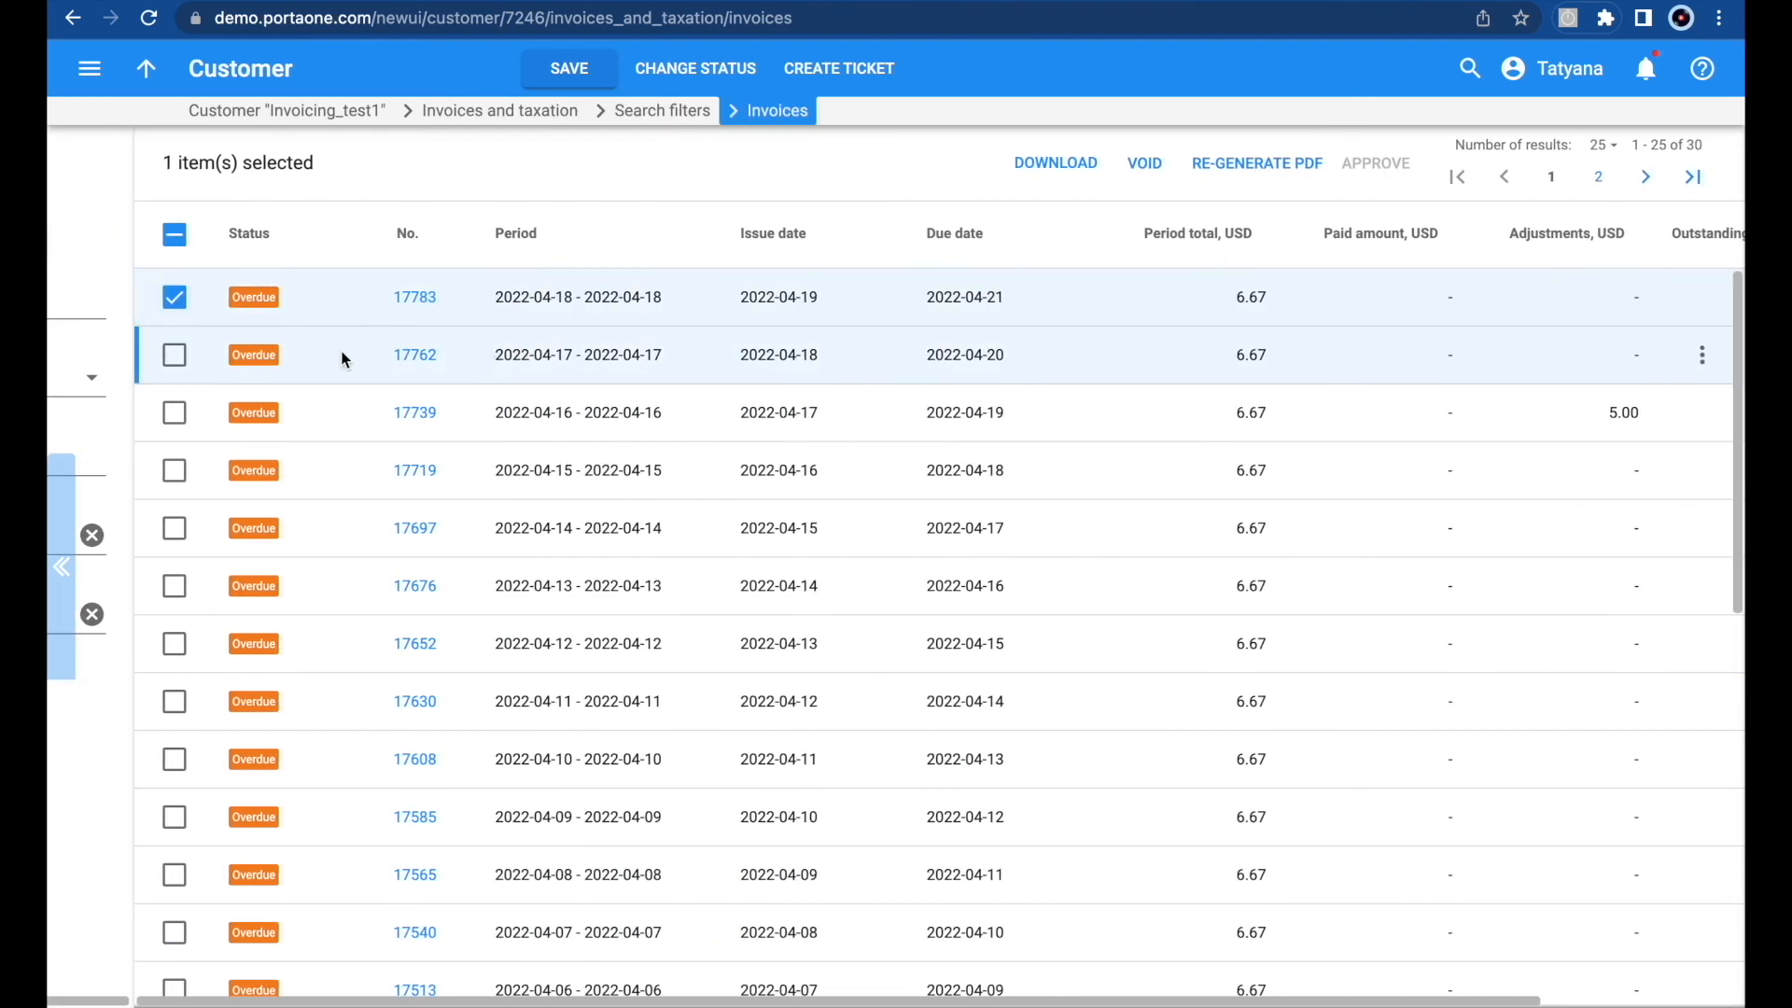
left_click(175, 355)
left_click(175, 412)
left_click(175, 470)
left_click(1246, 164)
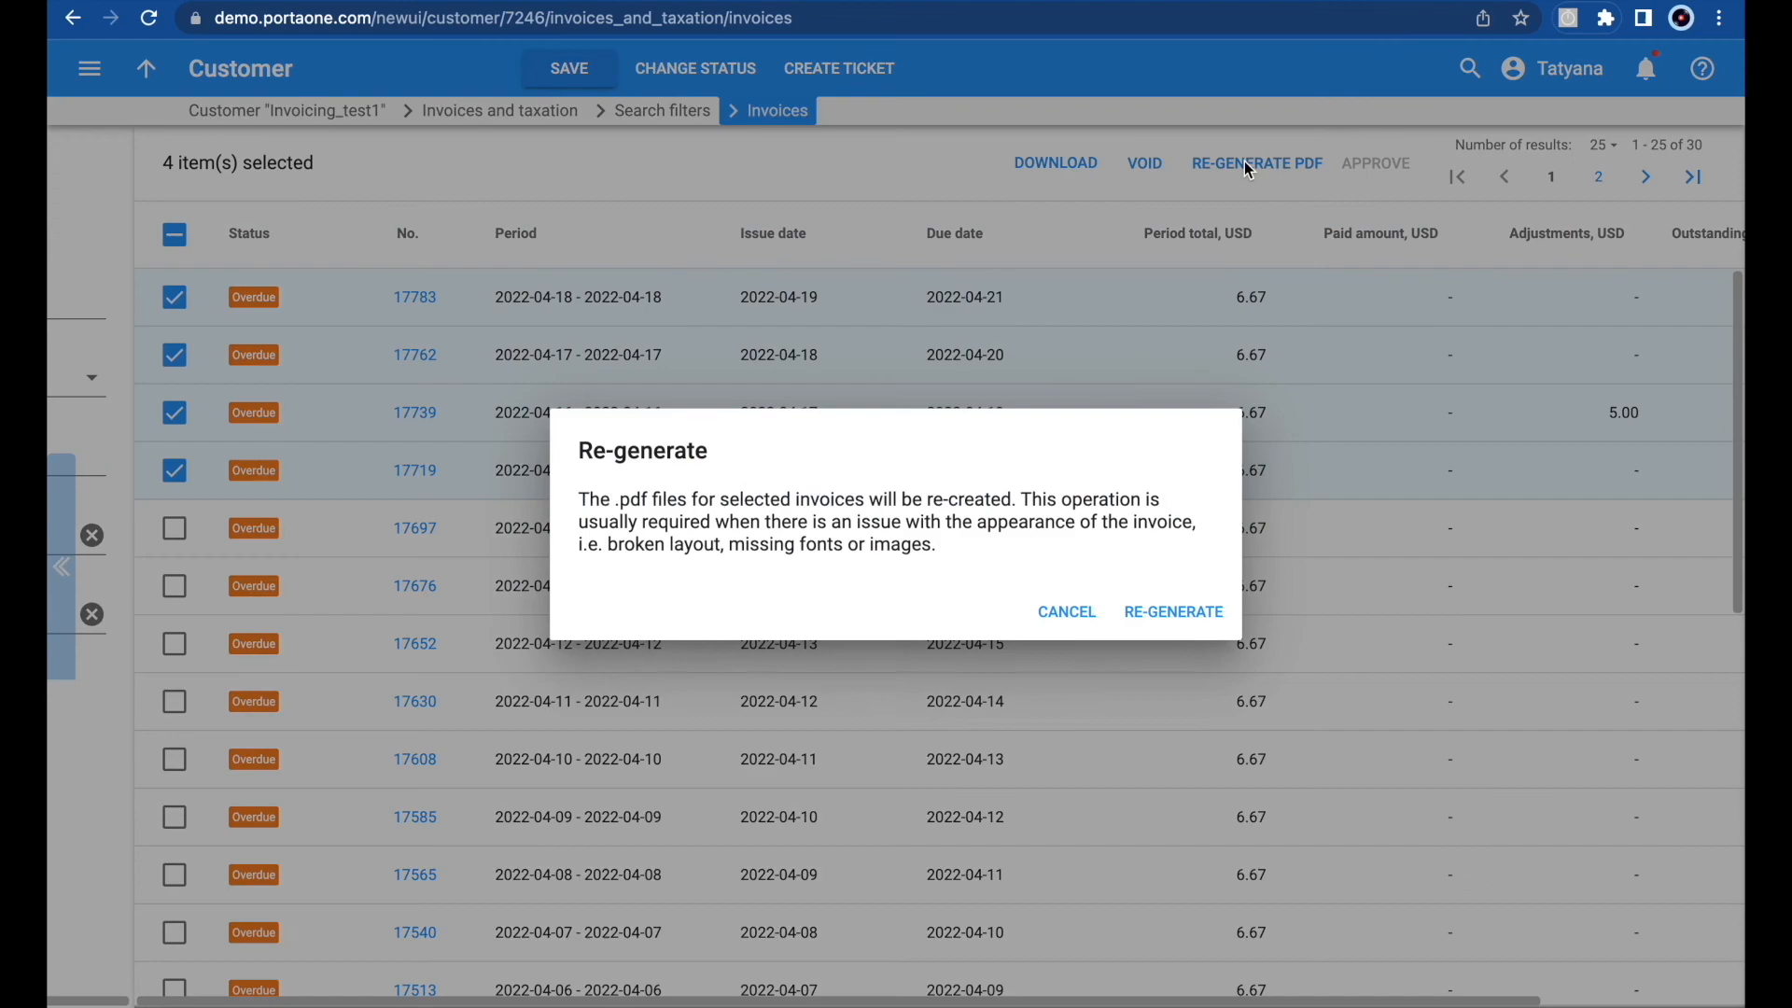
left_click(1174, 612)
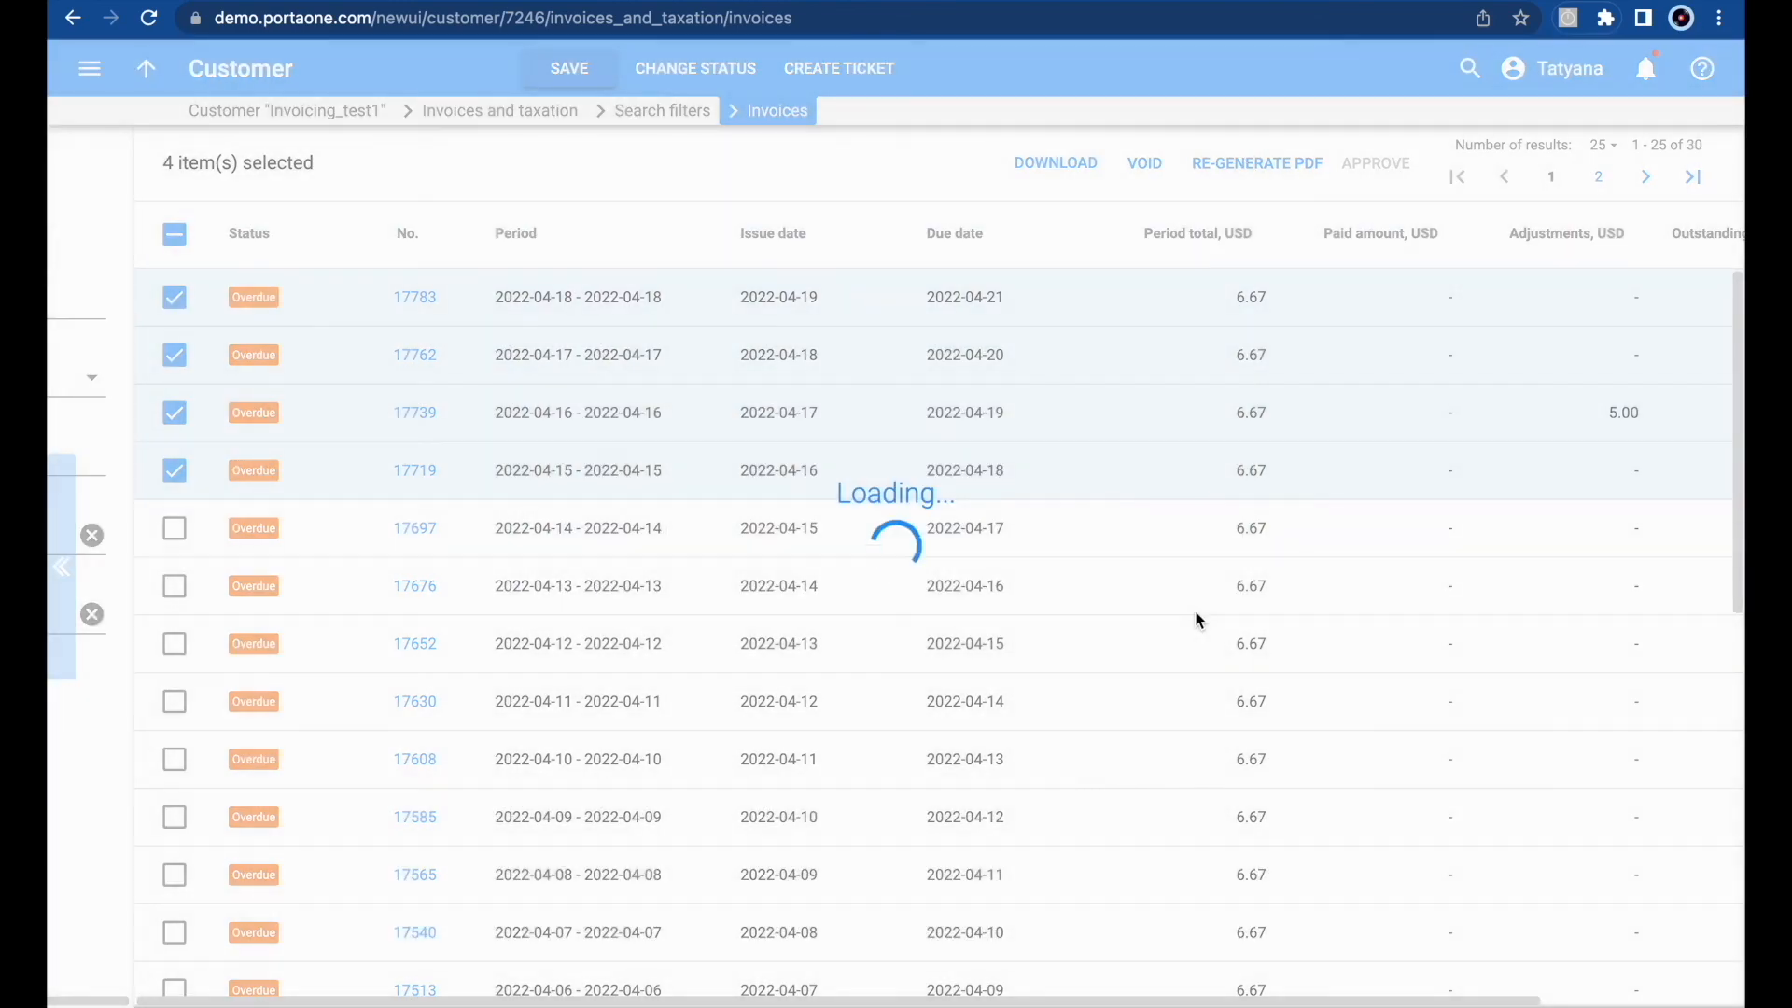